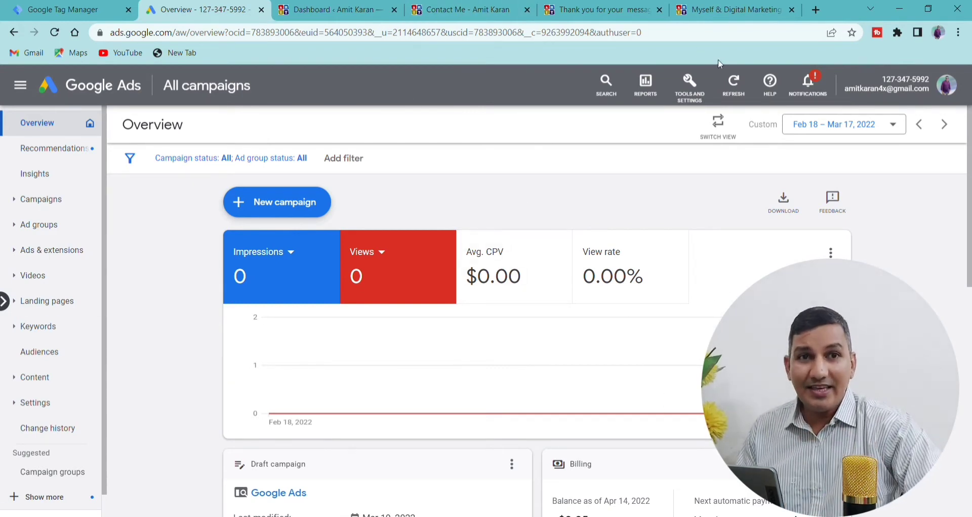
Examine the website's home page, the fields of its Contact Me form, and its thank-you page
click(707, 8)
scroll(417, 283, up, 4)
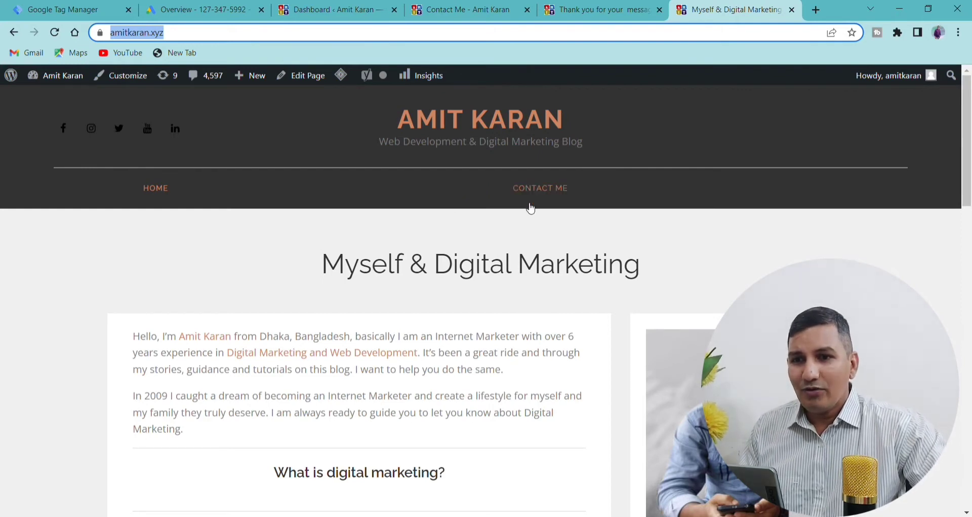
click(597, 18)
click(735, 10)
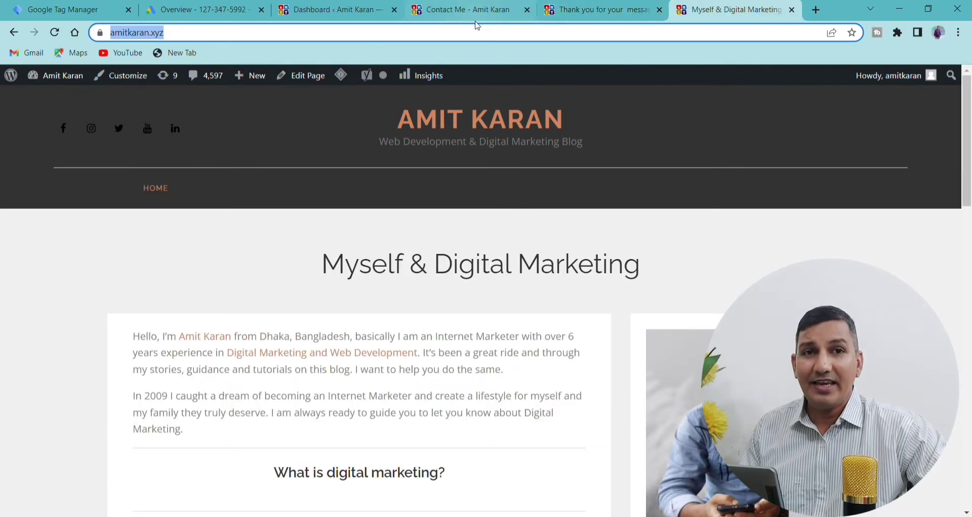
click(476, 19)
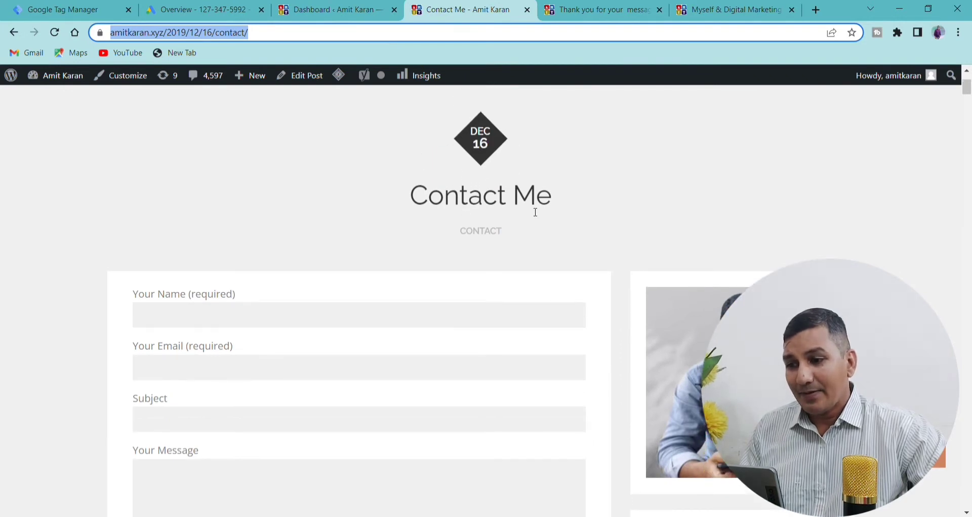
scroll(525, 217, down, 1)
click(265, 254)
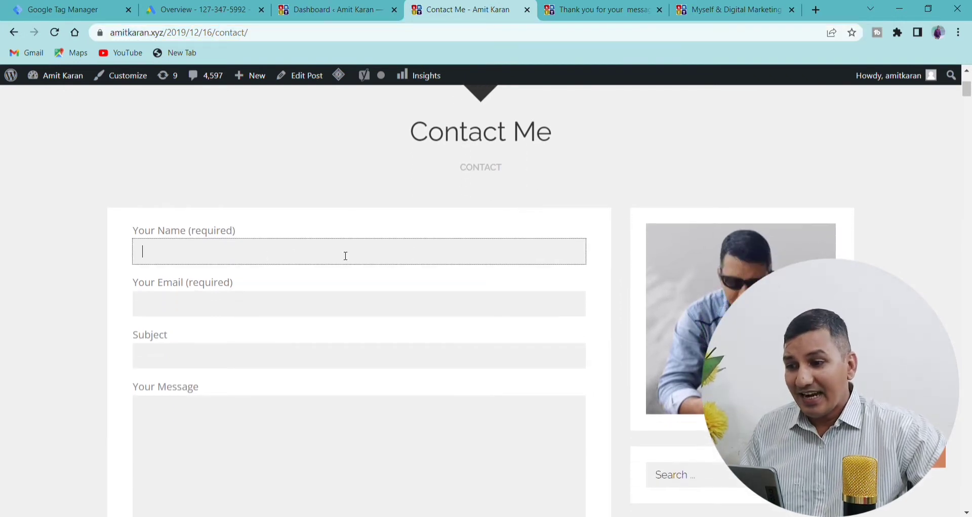
scroll(448, 243, down, 1)
click(239, 384)
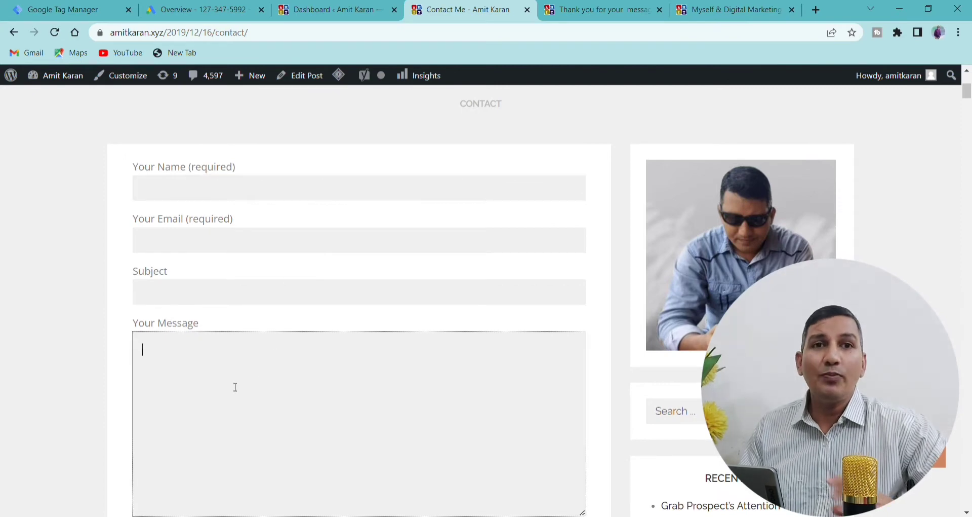
scroll(691, 330, down, 3)
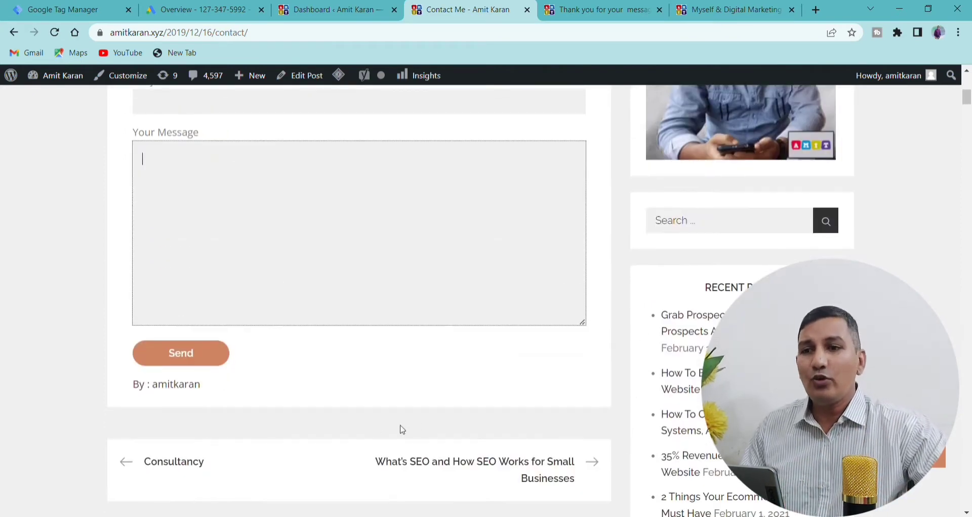
click(193, 370)
click(623, 15)
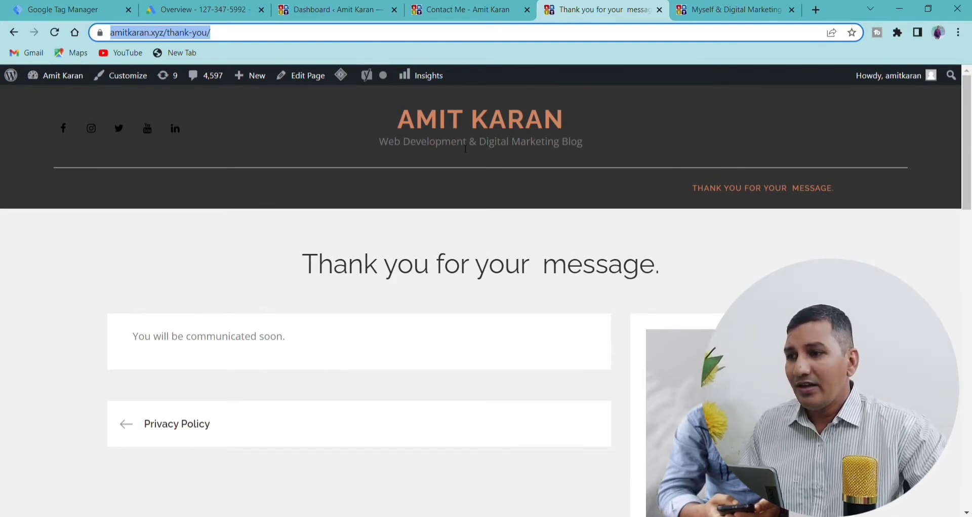
Return to Google Ads, go to the Conversions measurement settings, and start a new conversion action
click(212, 11)
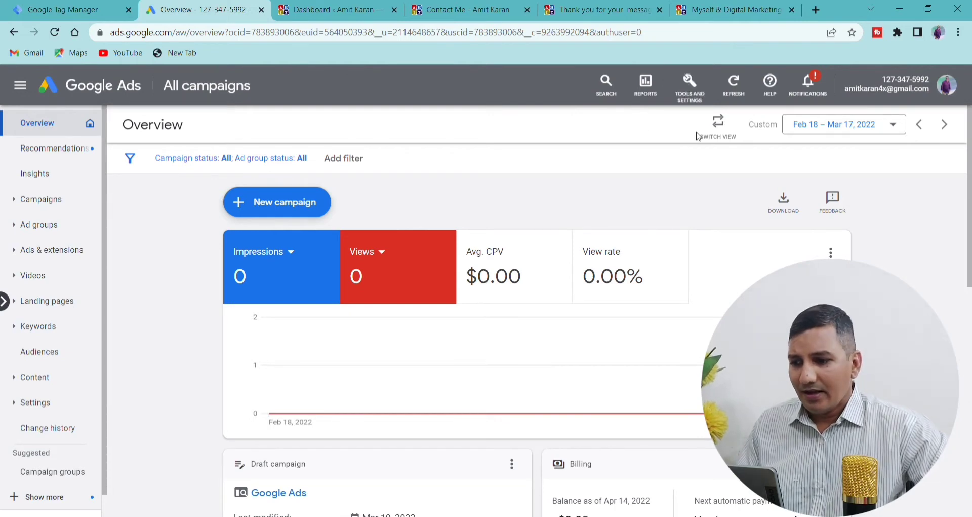
click(694, 97)
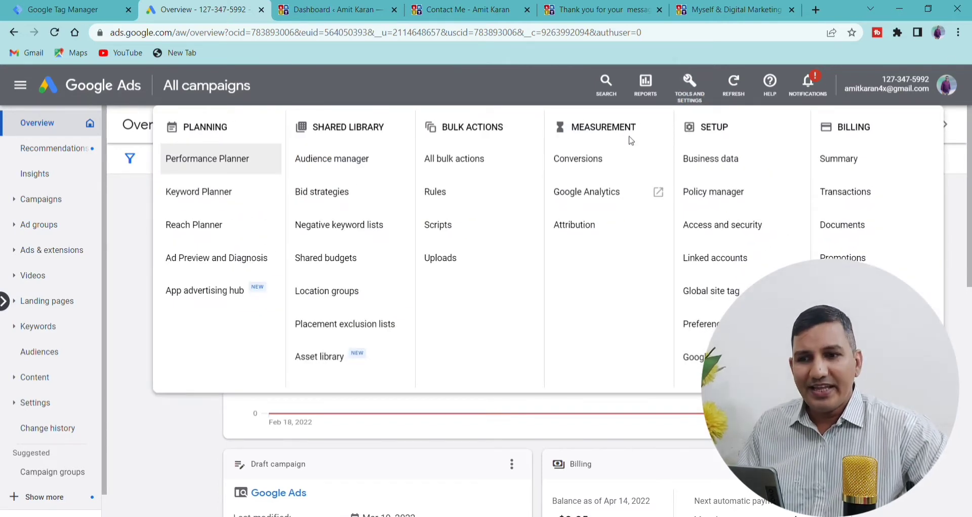
click(582, 163)
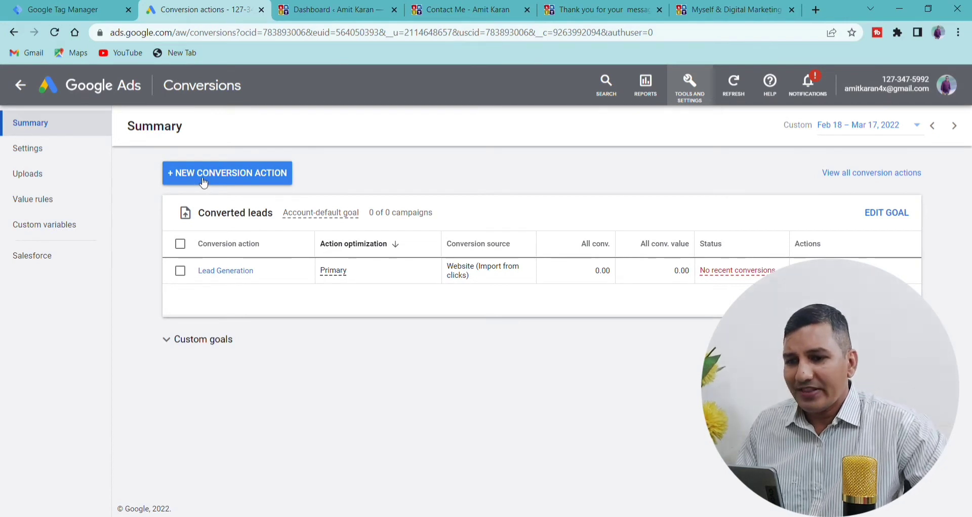
click(249, 175)
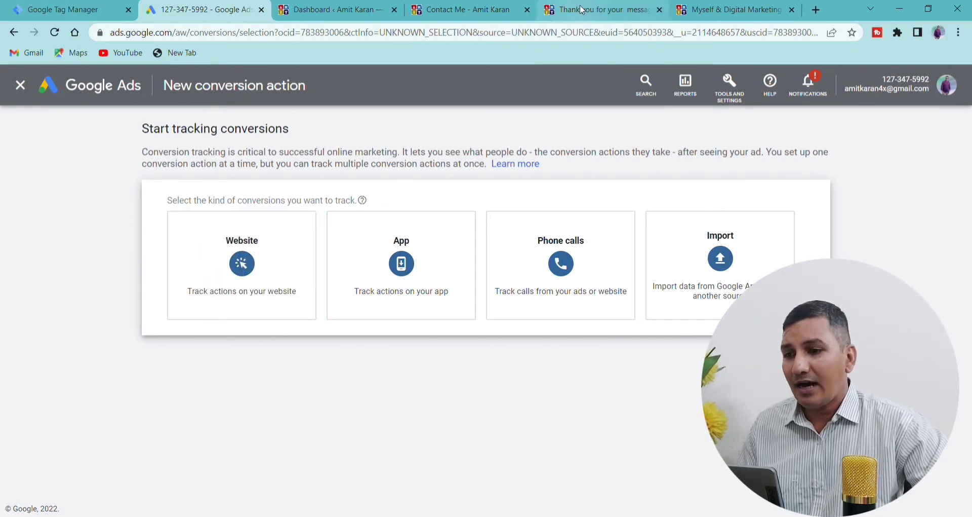
Review the site's contact form and thank-you page, and choose Website as the kind of conversion to track in Google Ads
click(458, 11)
scroll(539, 163, up, 5)
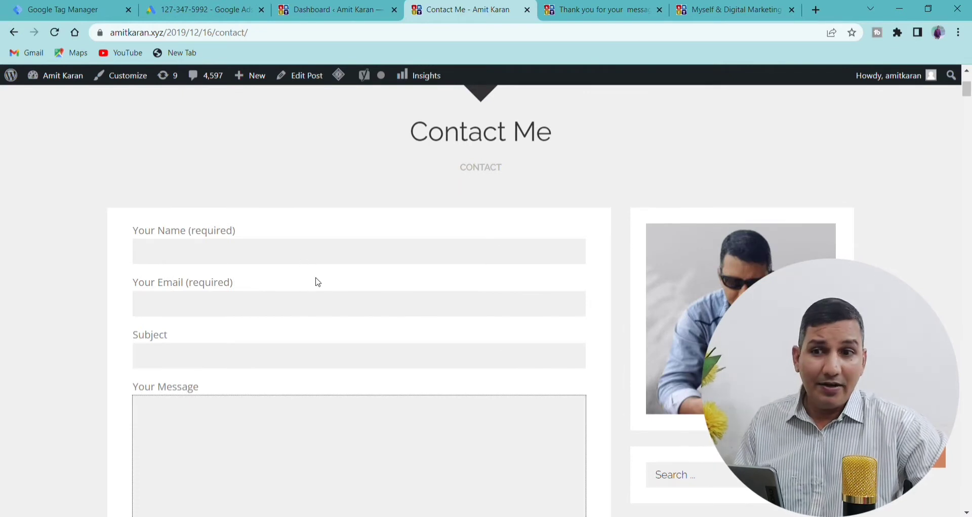
scroll(338, 334, down, 4)
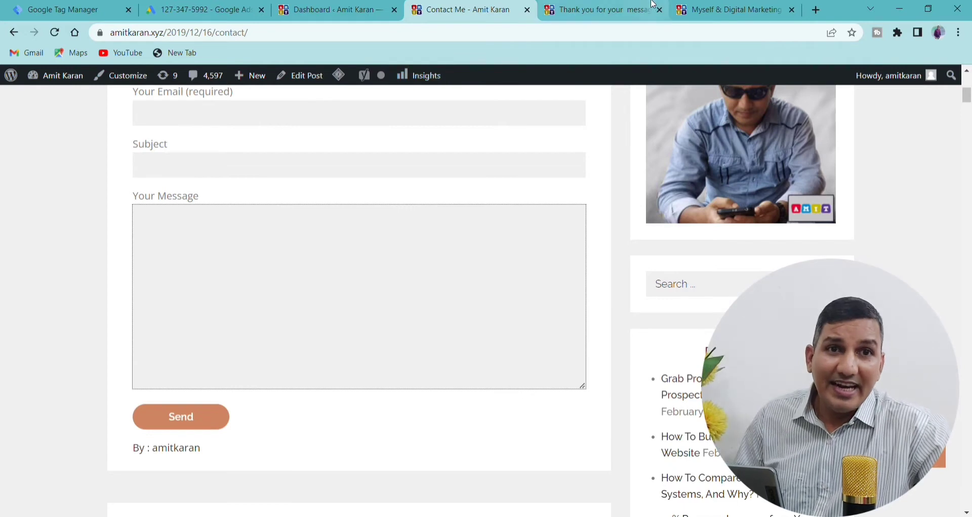
click(621, 14)
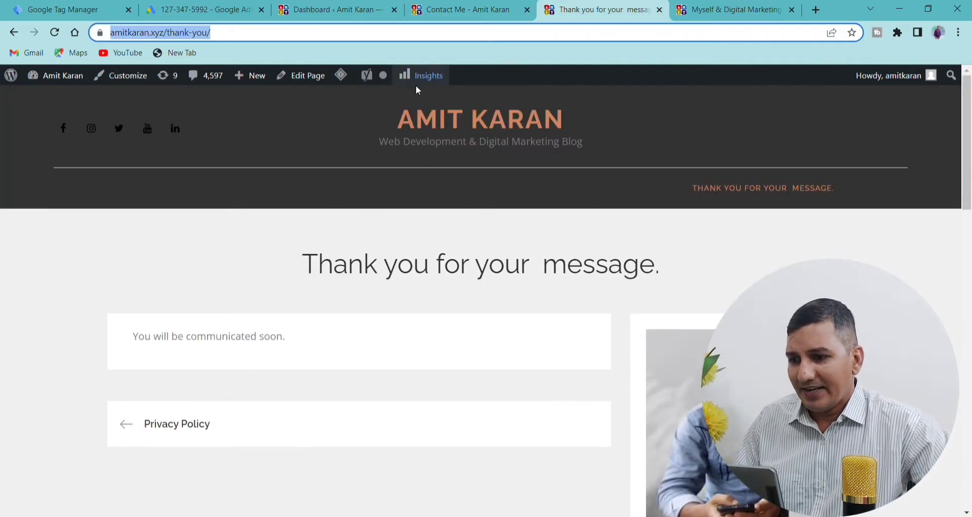
click(232, 14)
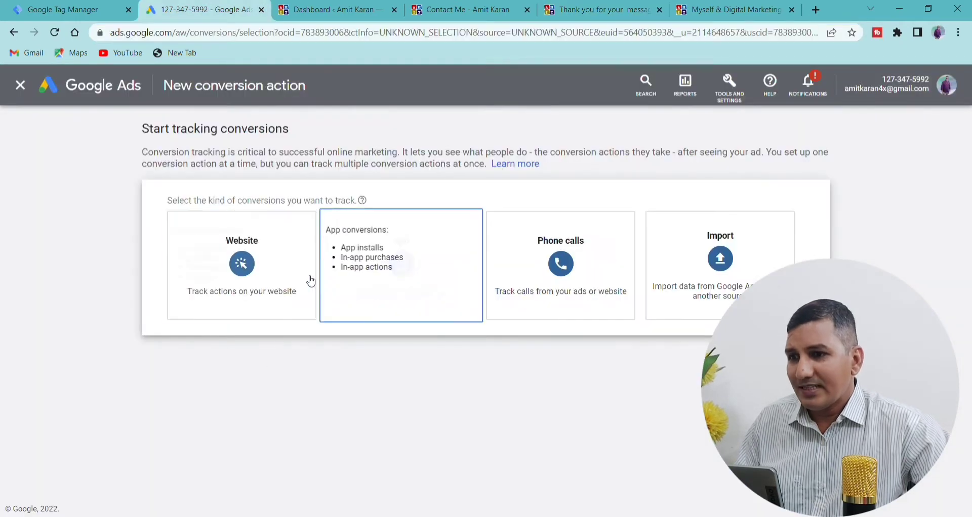
click(233, 276)
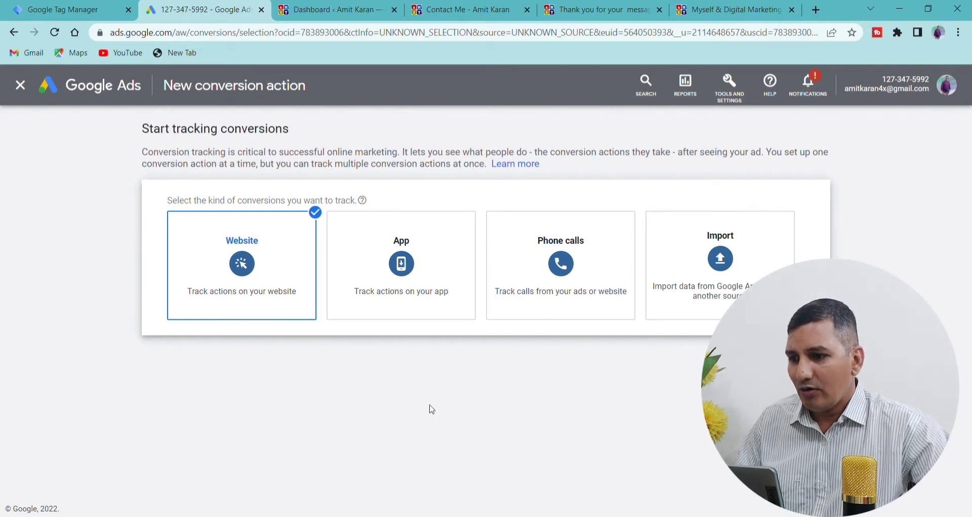
mouse_move(253, 284)
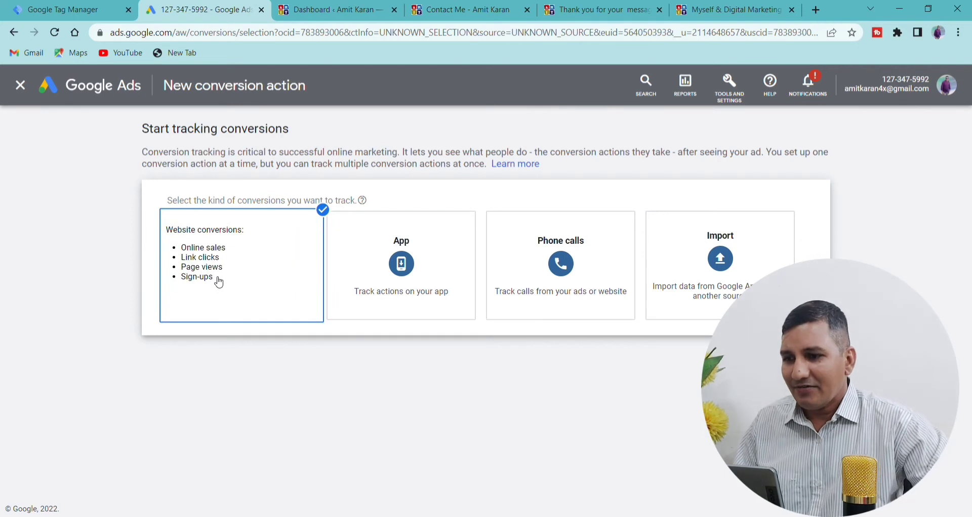
click(241, 267)
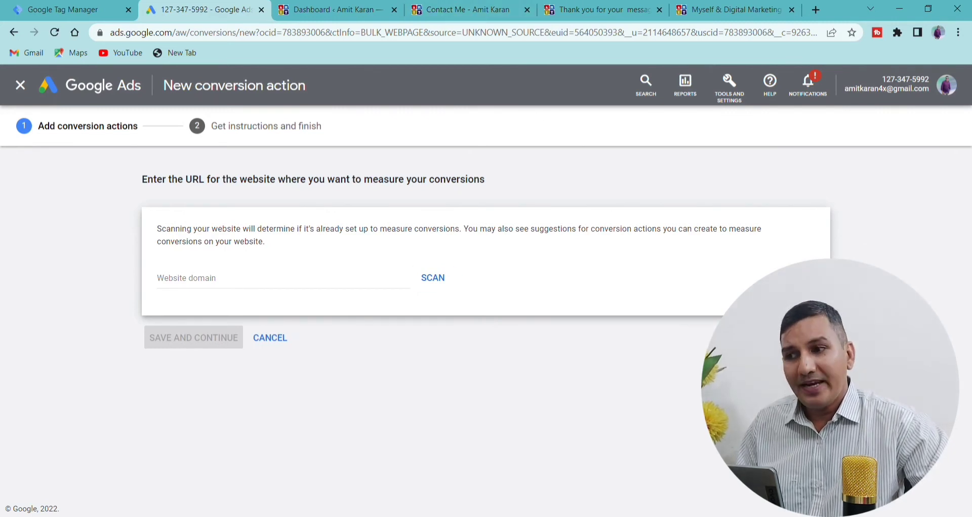
Enter the blog's home page URL as the website domain for measuring conversions and scan it
click(735, 9)
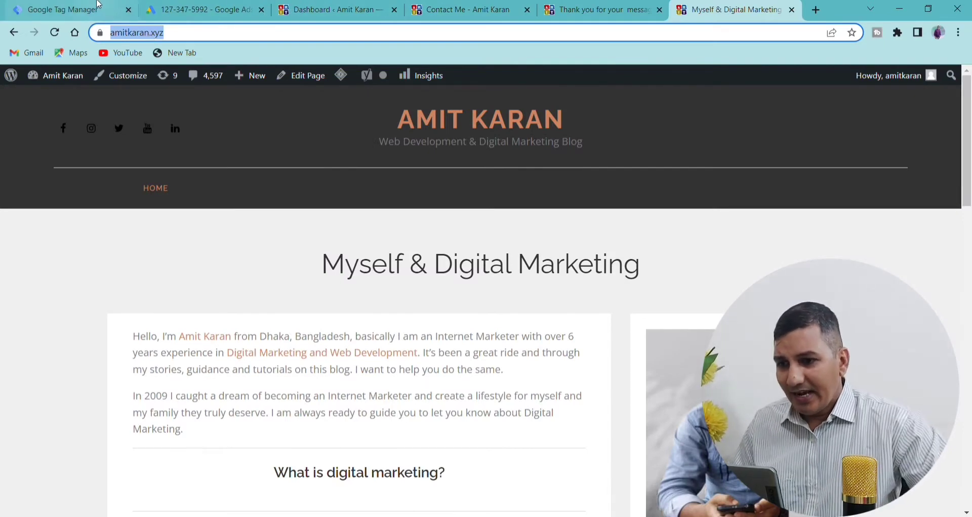
click(209, 13)
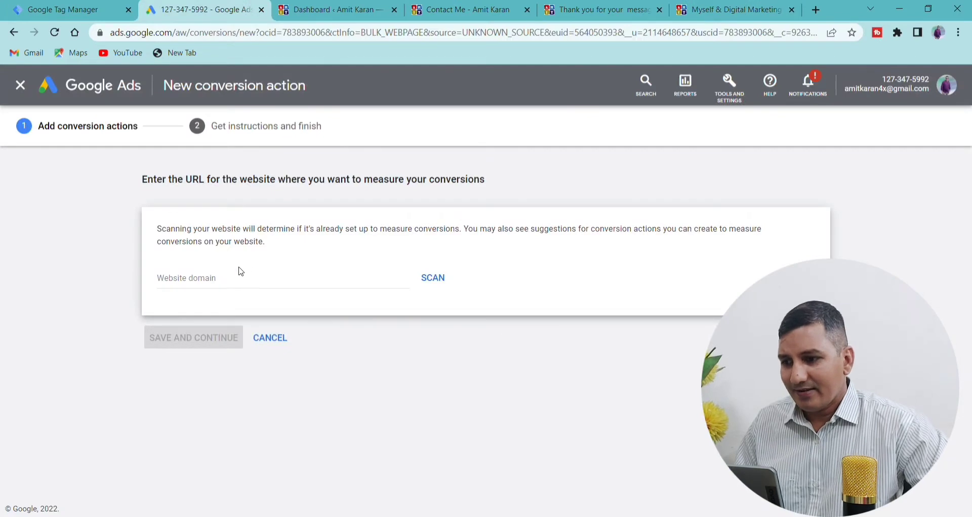
click(232, 281)
text(https://amitkaran.xyz/)
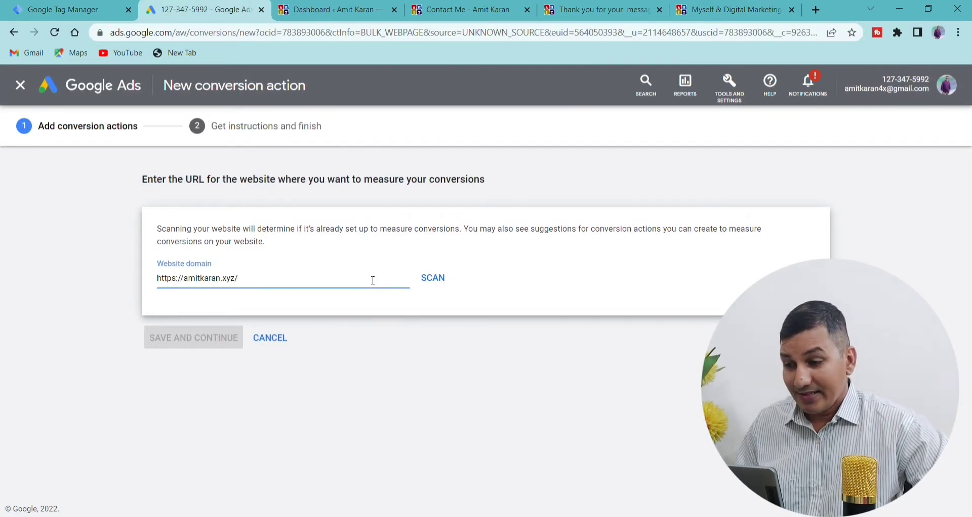
click(447, 287)
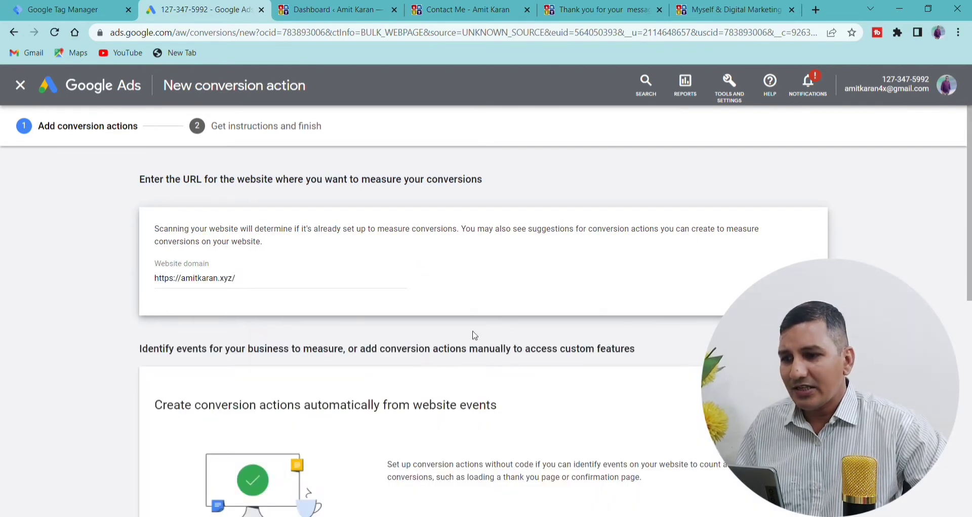
For the automatic page load event, set the conversion goal to Contact and the match type to URL contains
scroll(338, 210, down, 3)
scroll(560, 267, down, 3)
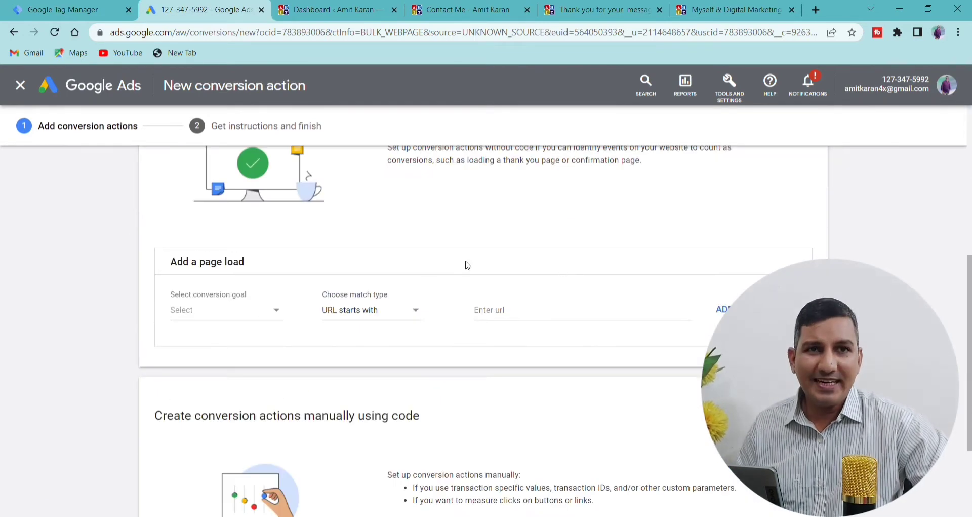
scroll(304, 256, up, 3)
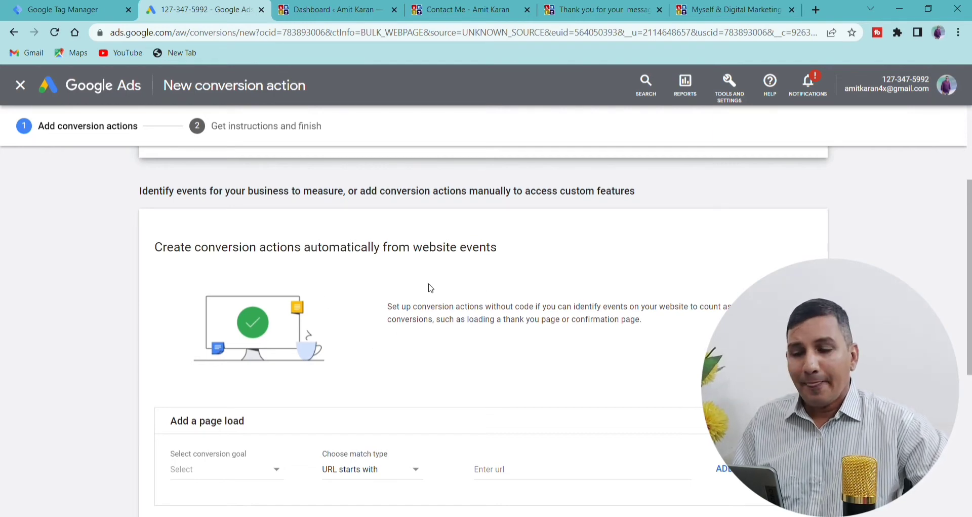
scroll(428, 287, down, 6)
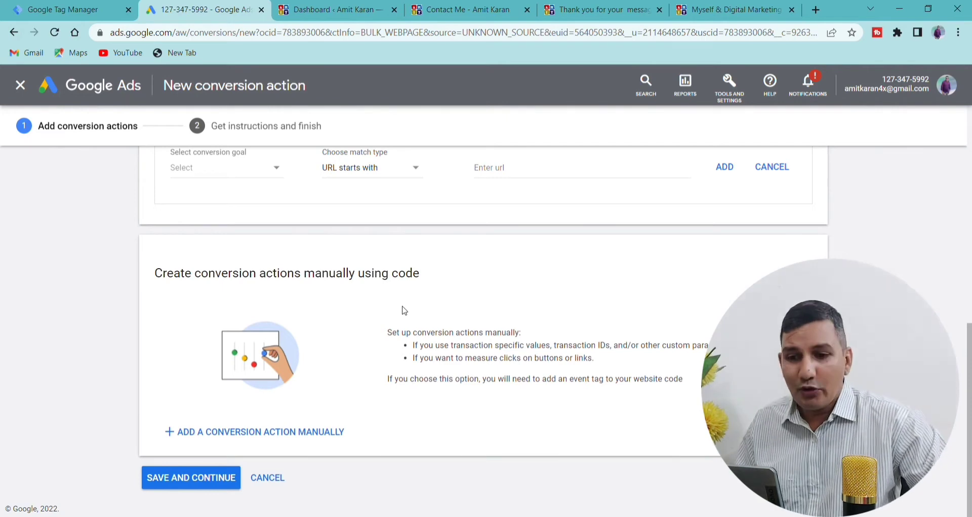
scroll(446, 310, up, 8)
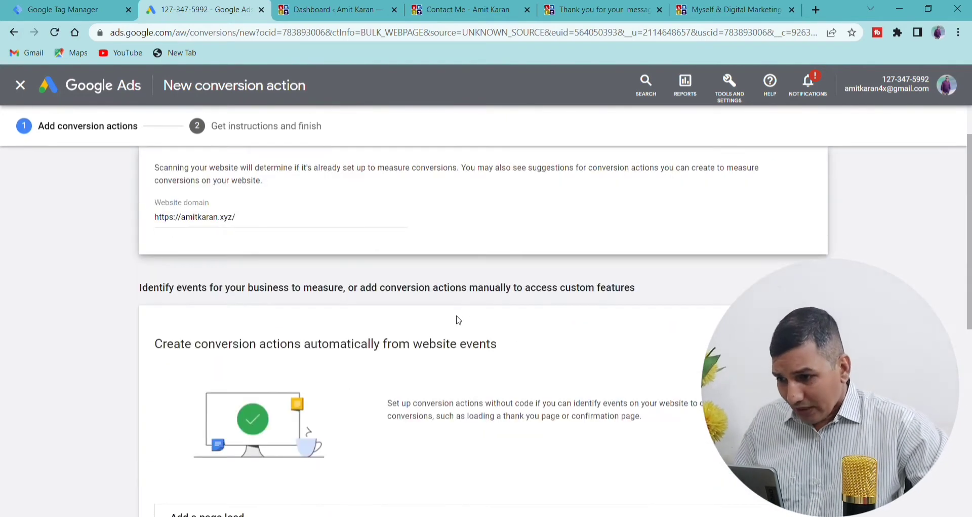
scroll(458, 320, down, 3)
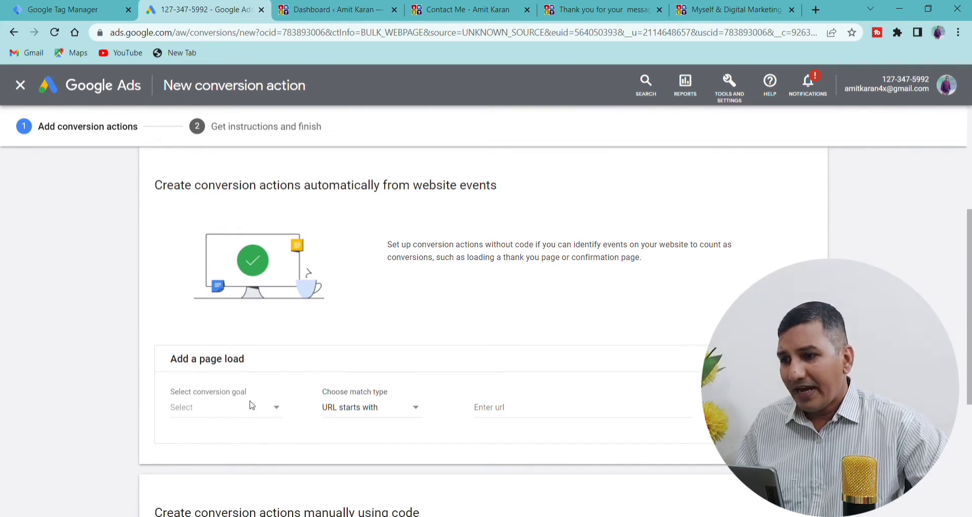
click(277, 406)
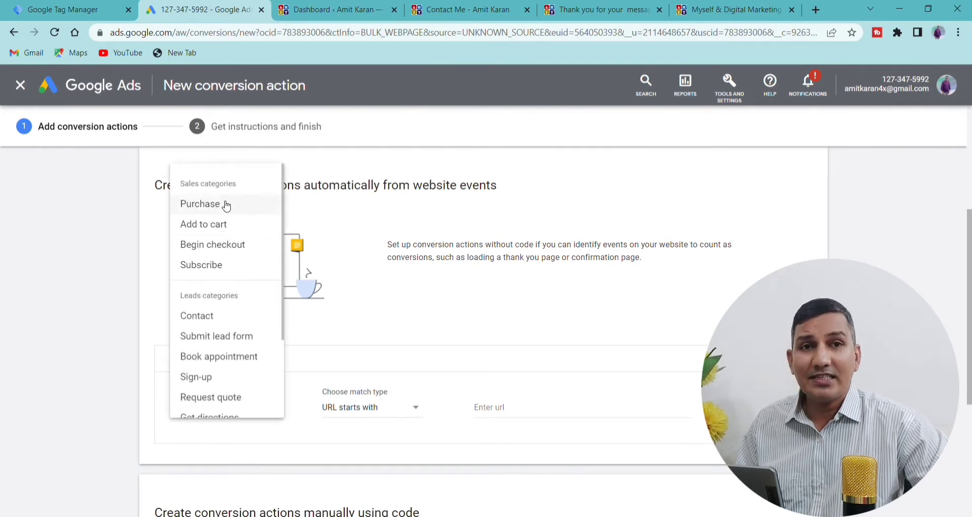
click(211, 318)
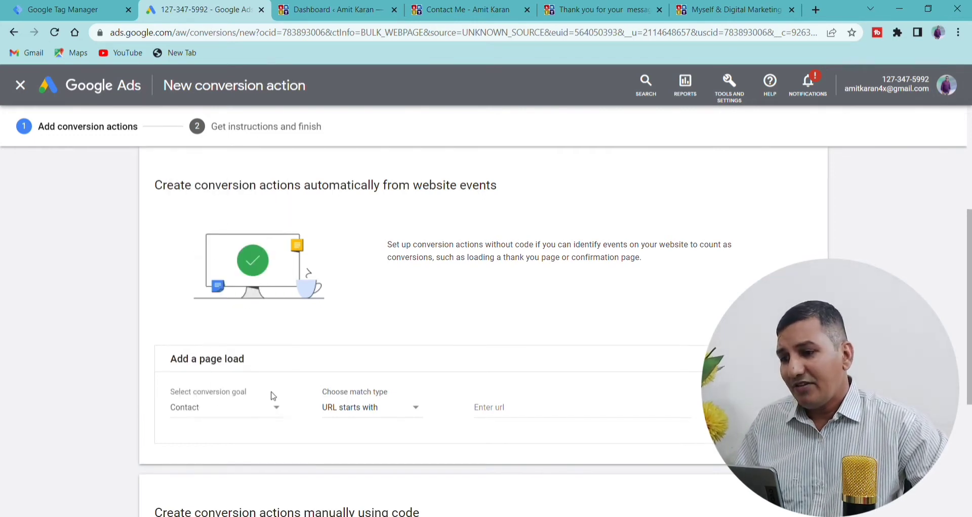
click(275, 407)
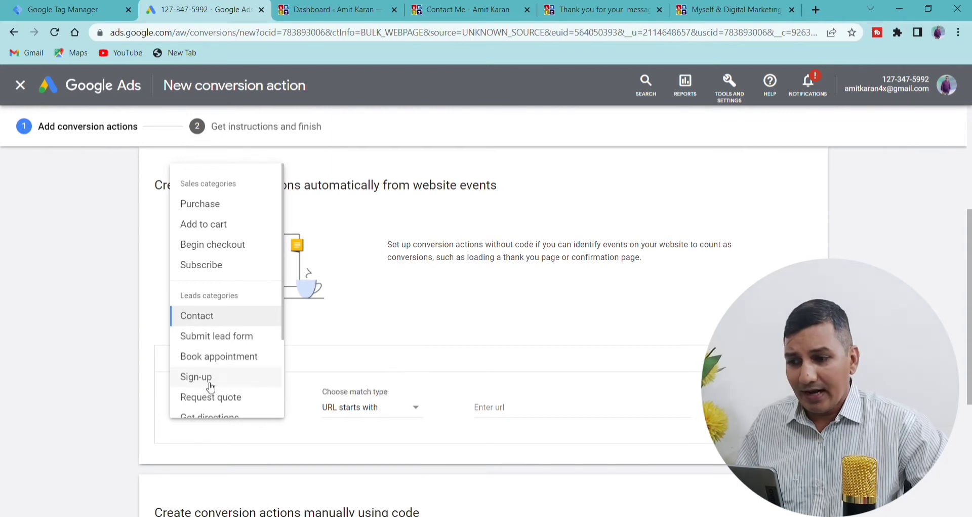
click(210, 321)
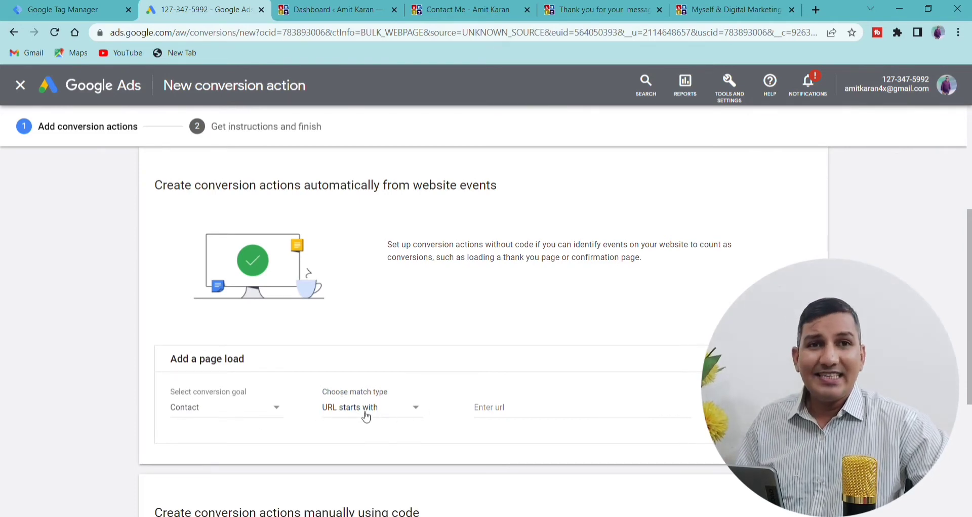
click(417, 409)
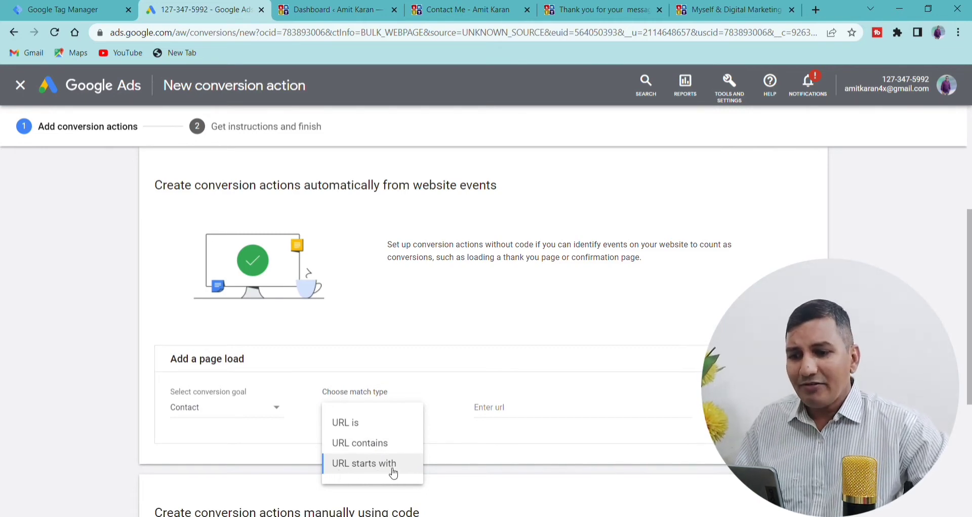
click(362, 445)
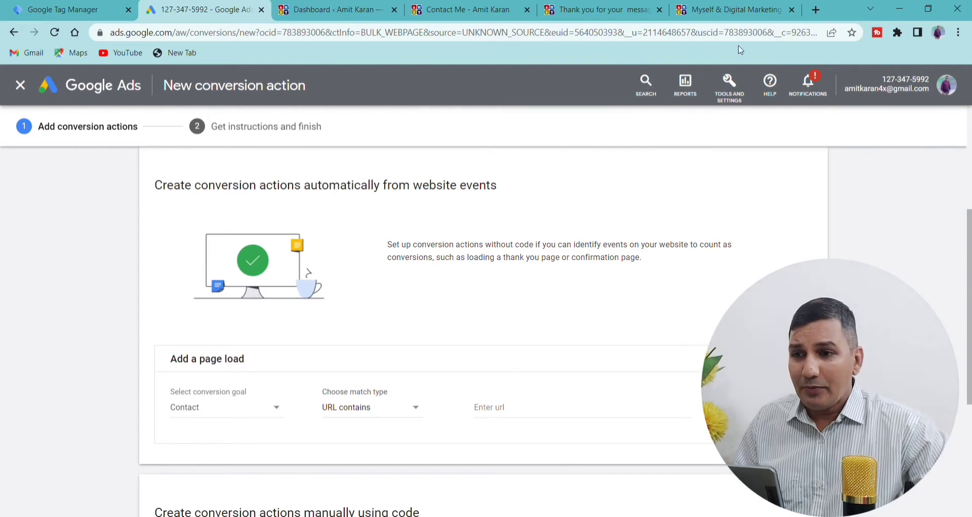
Copy the thank-you page's URL from the site and add it as the URL of the Contact page load event
click(729, 10)
click(357, 33)
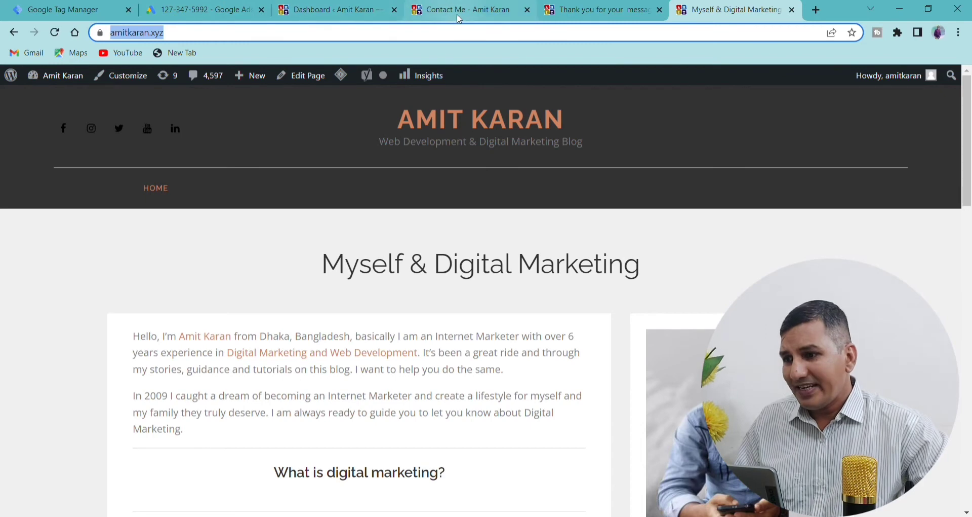
click(597, 14)
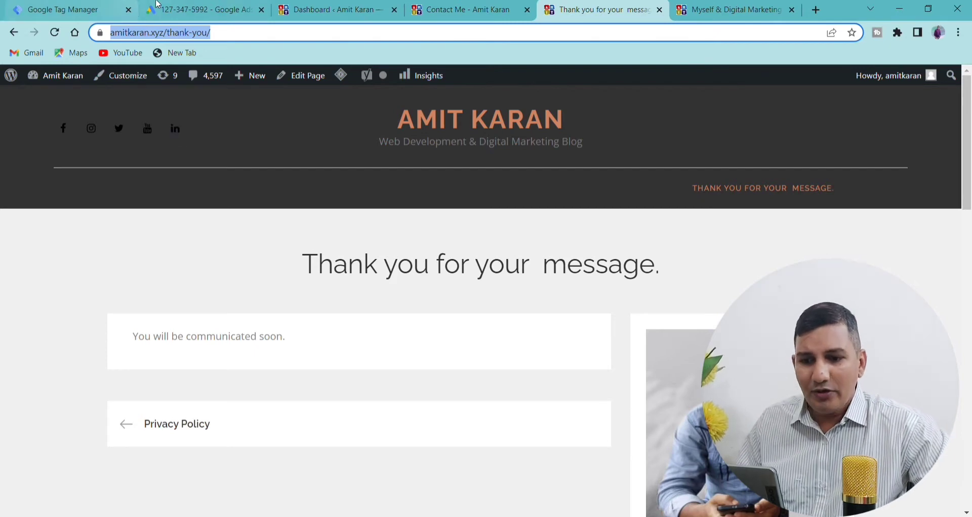
click(203, 9)
click(510, 412)
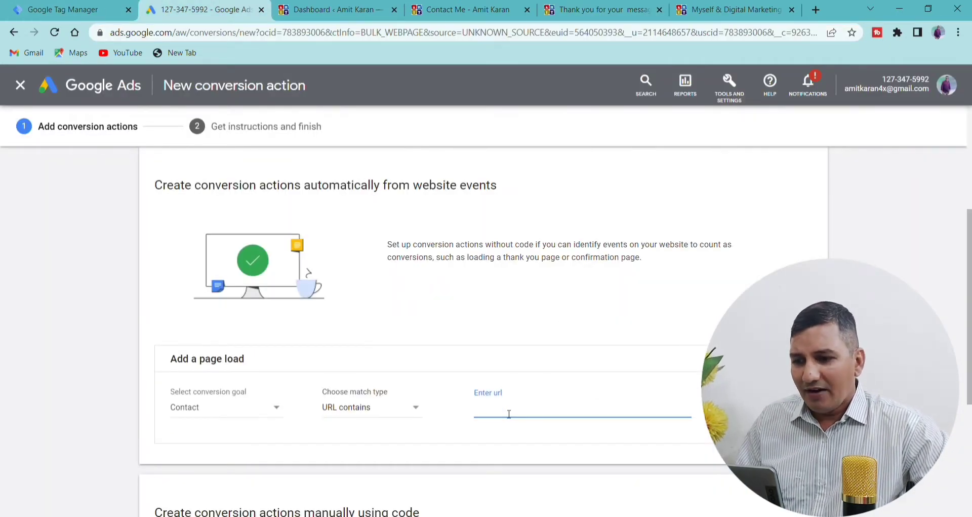
text(https://amitkaran.xyz/thank-you/)
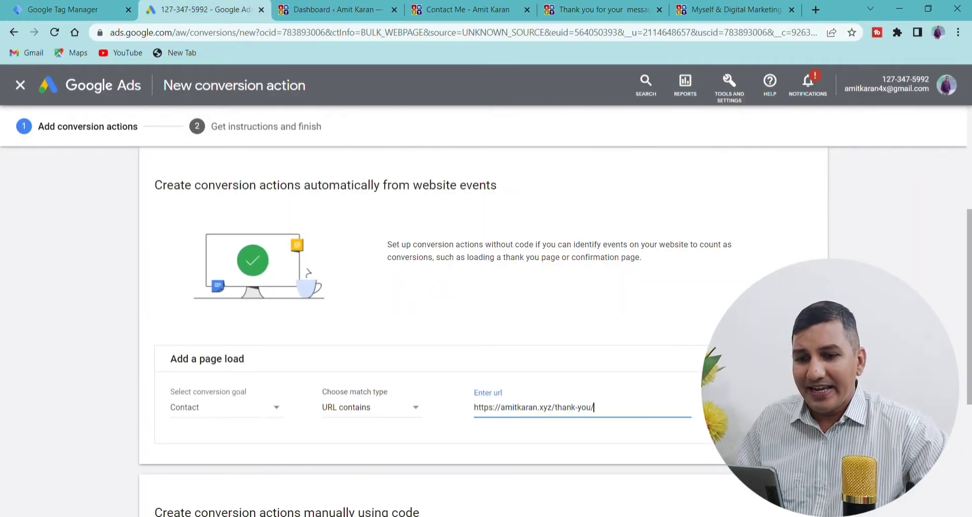
click(750, 407)
scroll(646, 329, down, 4)
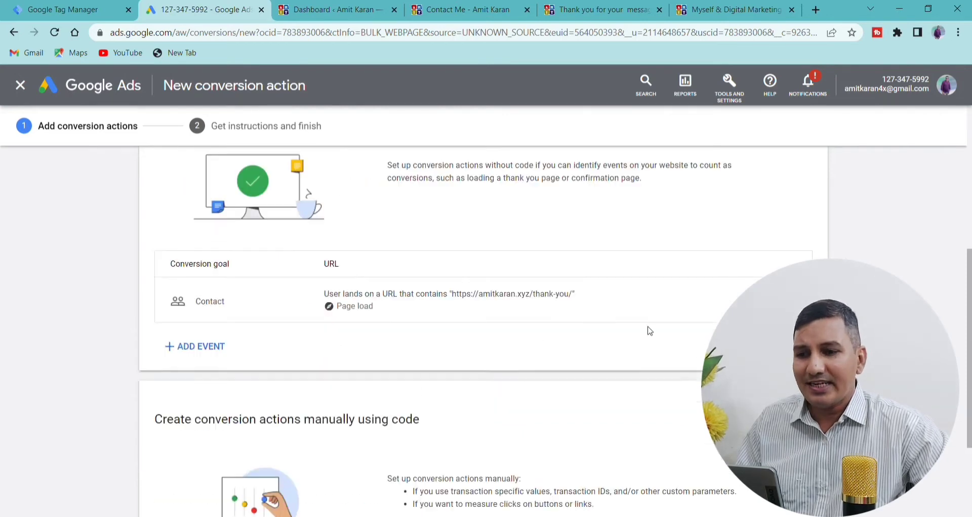
scroll(543, 334, up, 5)
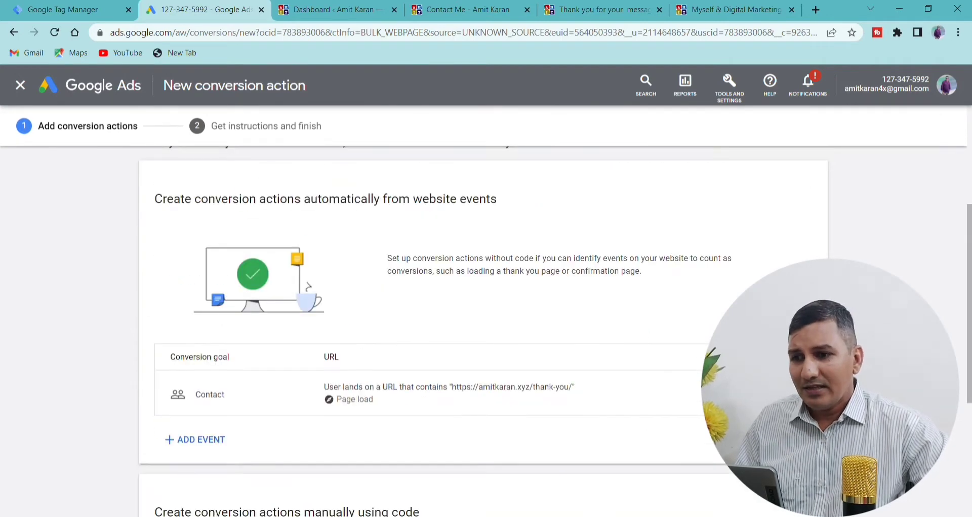
Open the Contact event's settings and rename the conversion as Contact Form
click(775, 394)
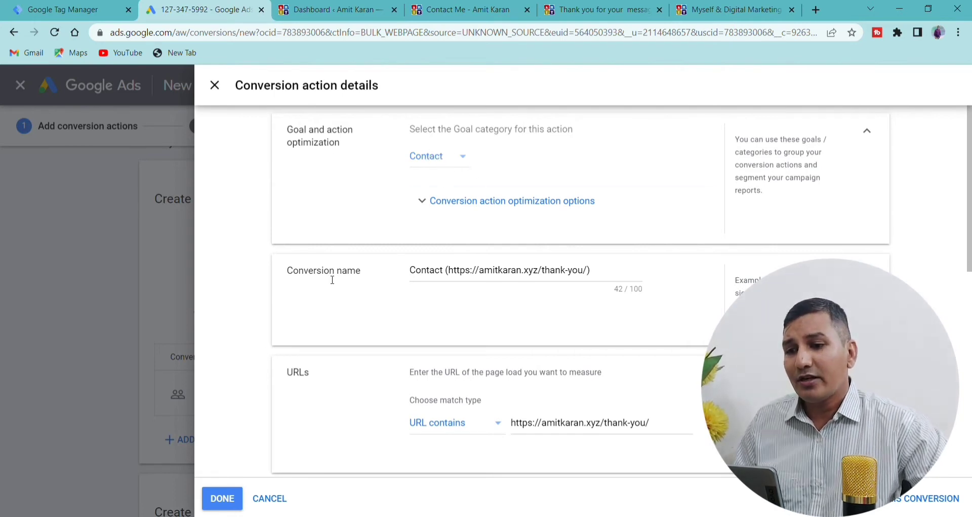
click(605, 279)
drag(604, 280, 451, 272)
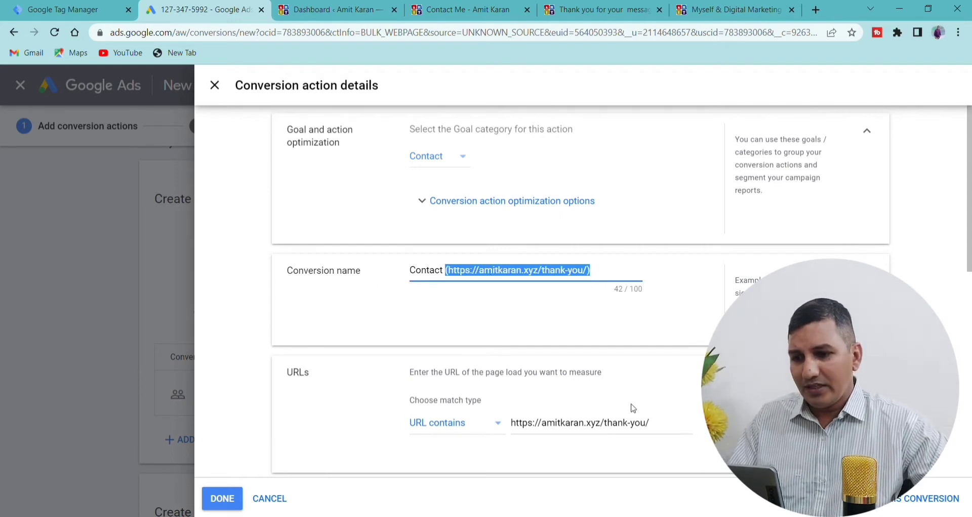
text(Form)
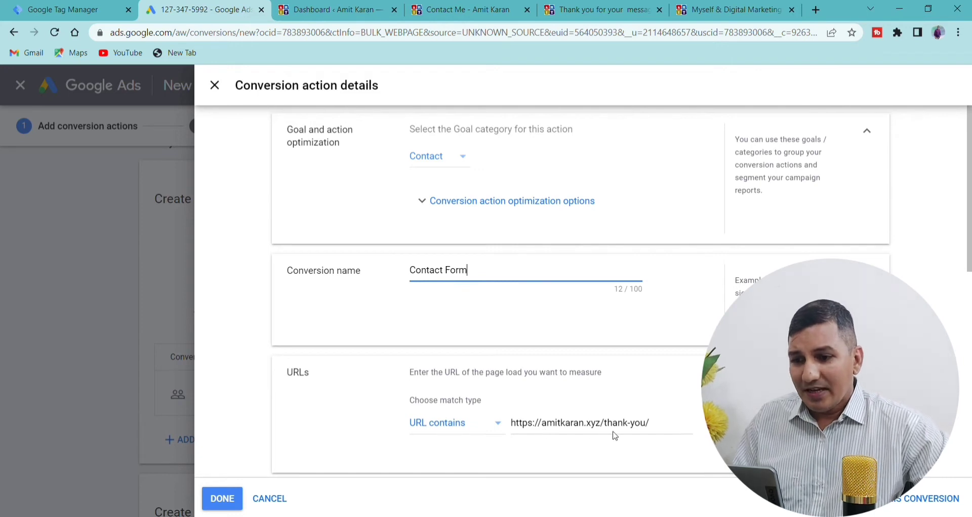
Review the conversion's URL, value and count settings, and compare them with the site's contact form
scroll(563, 401, down, 4)
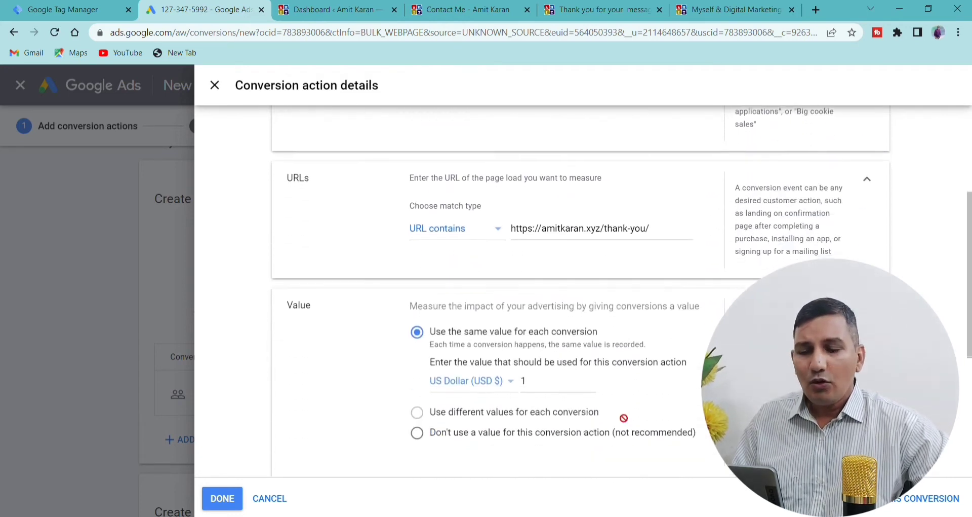
scroll(624, 417, down, 1)
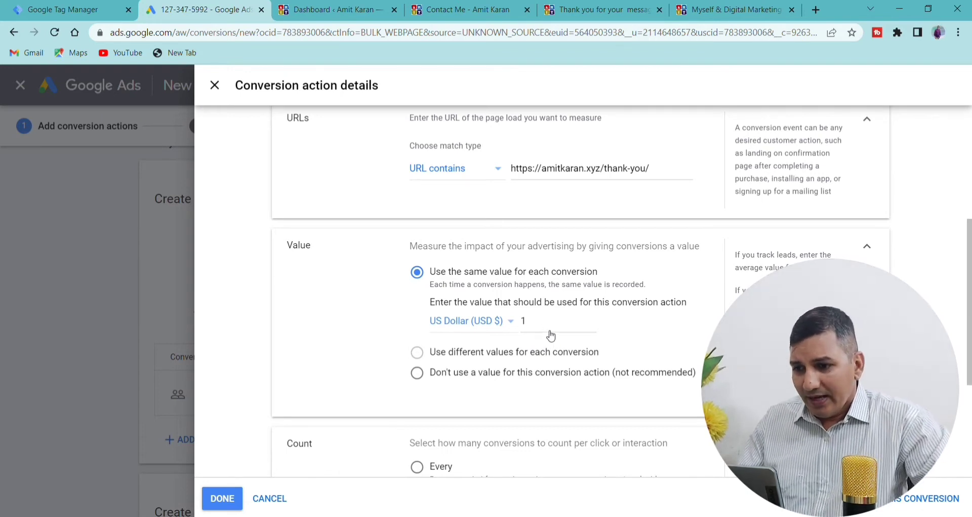
scroll(524, 420, down, 3)
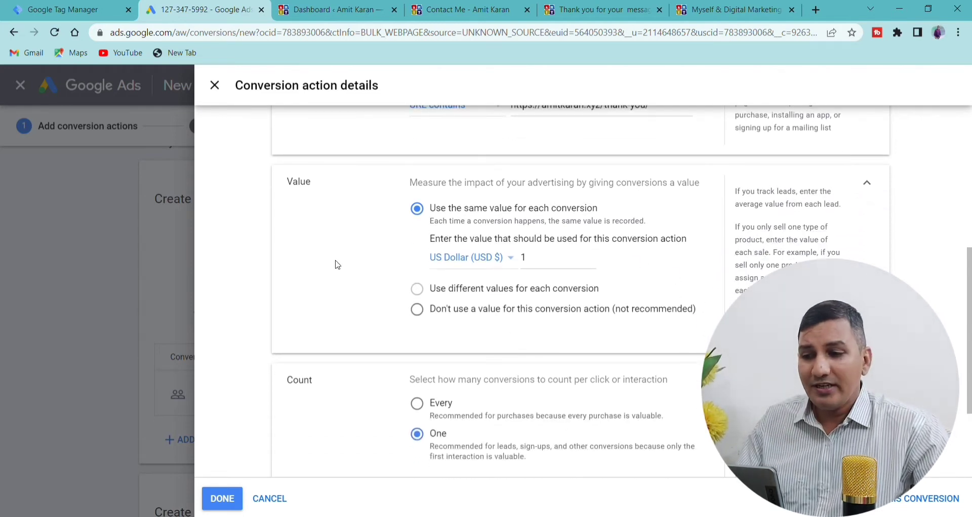
scroll(304, 365, down, 3)
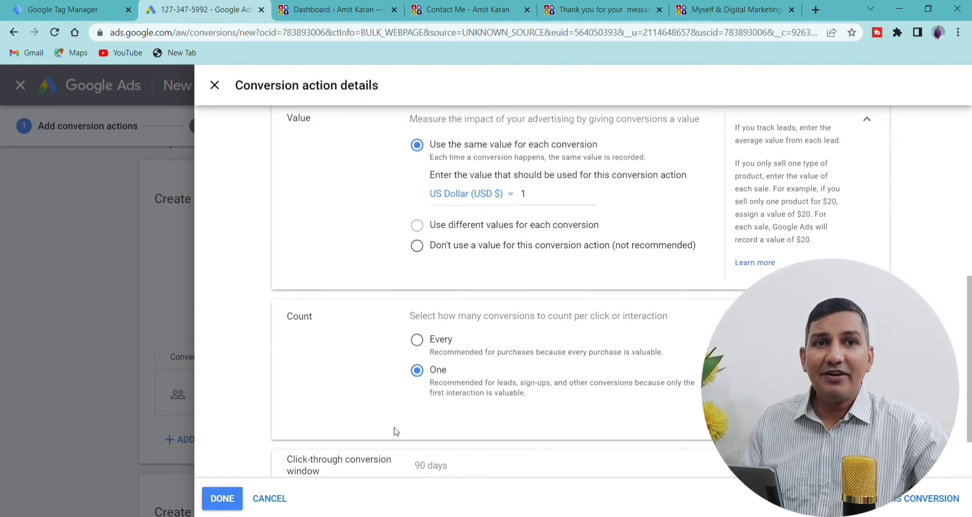
click(489, 9)
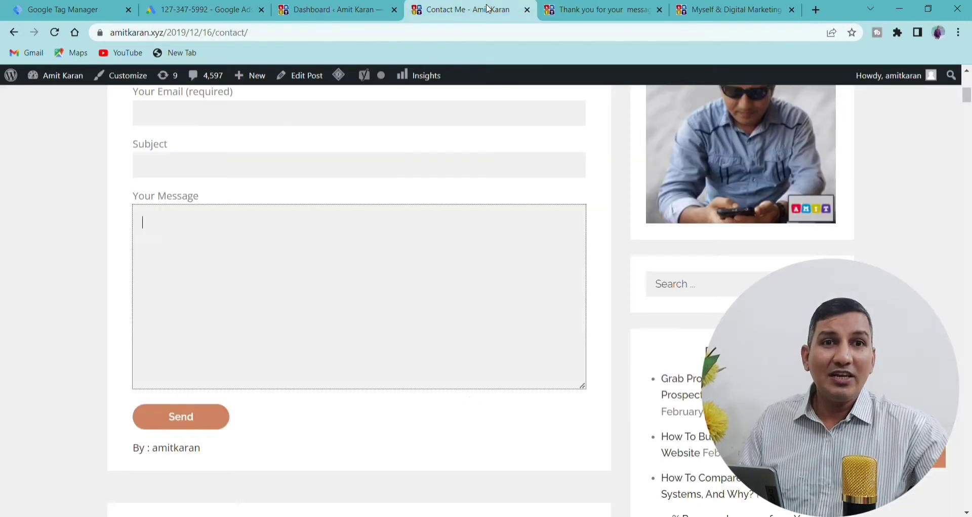
scroll(489, 175, up, 1)
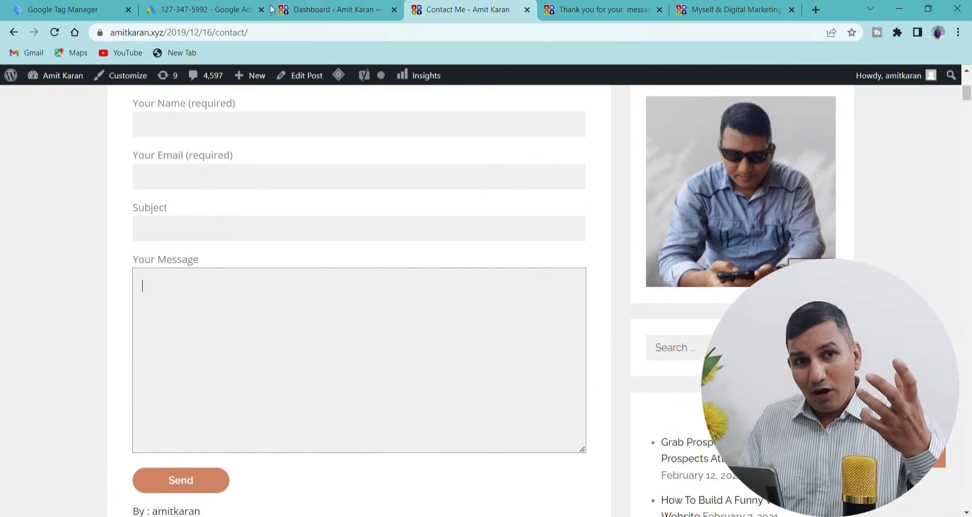
click(186, 7)
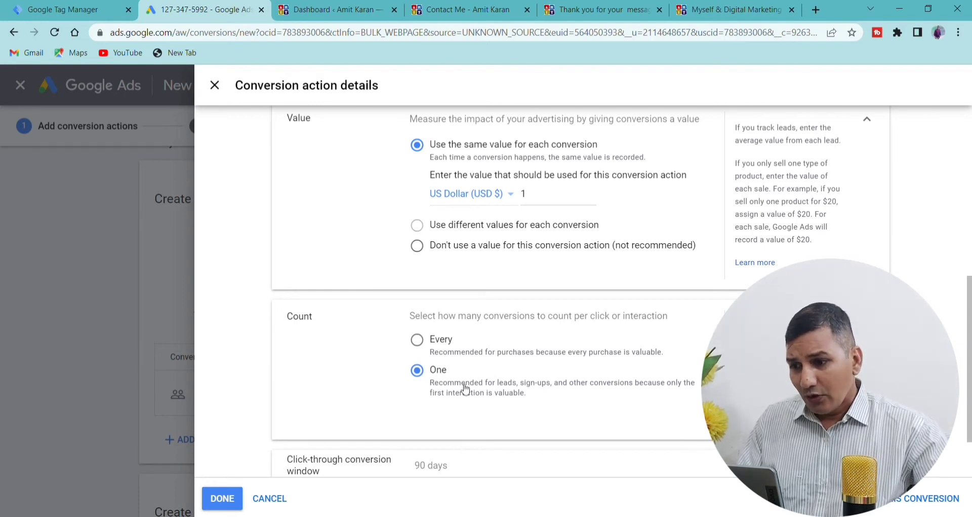
Set the click-through conversion window to 30 days
scroll(465, 388, down, 2)
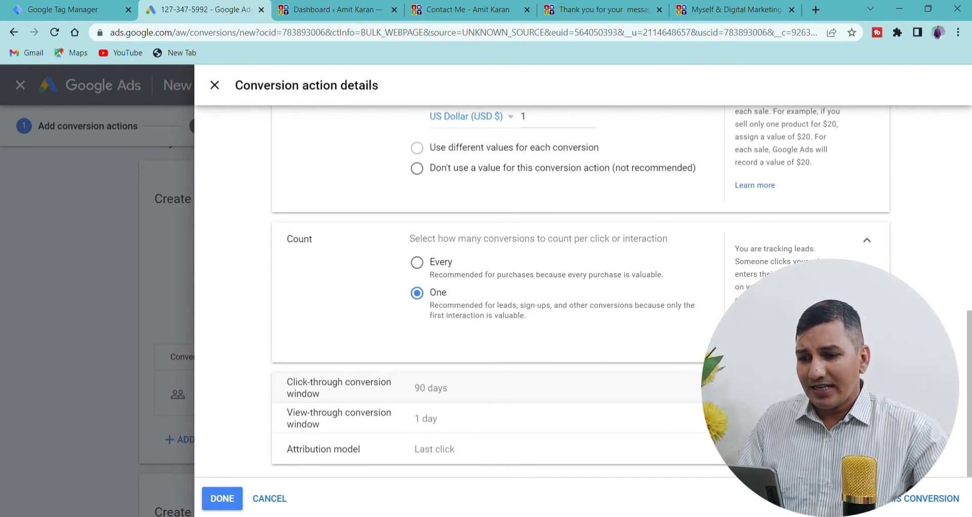
click(867, 387)
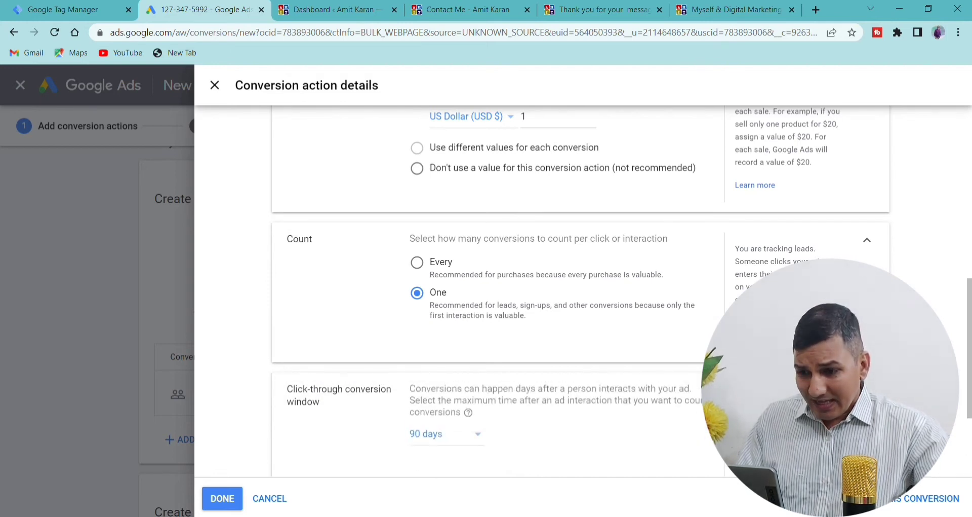
click(477, 436)
click(429, 347)
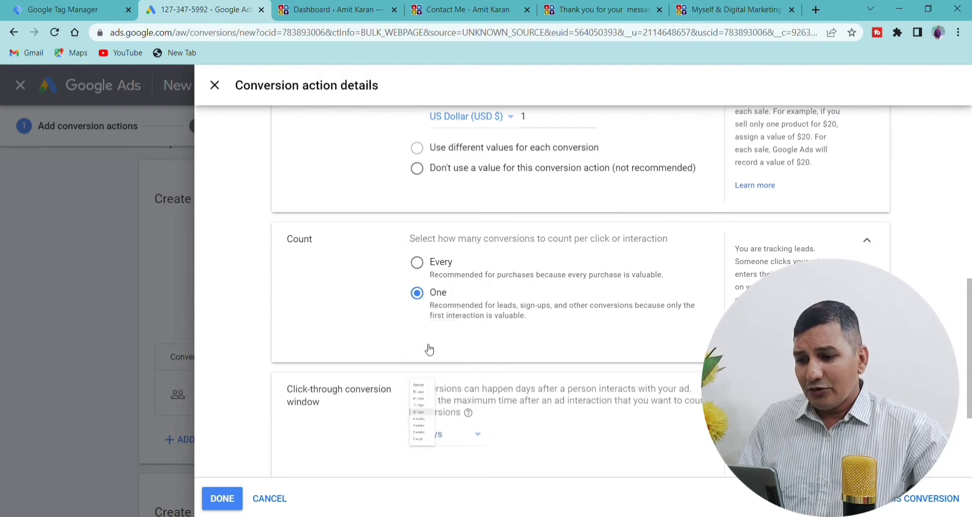
scroll(466, 345, down, 3)
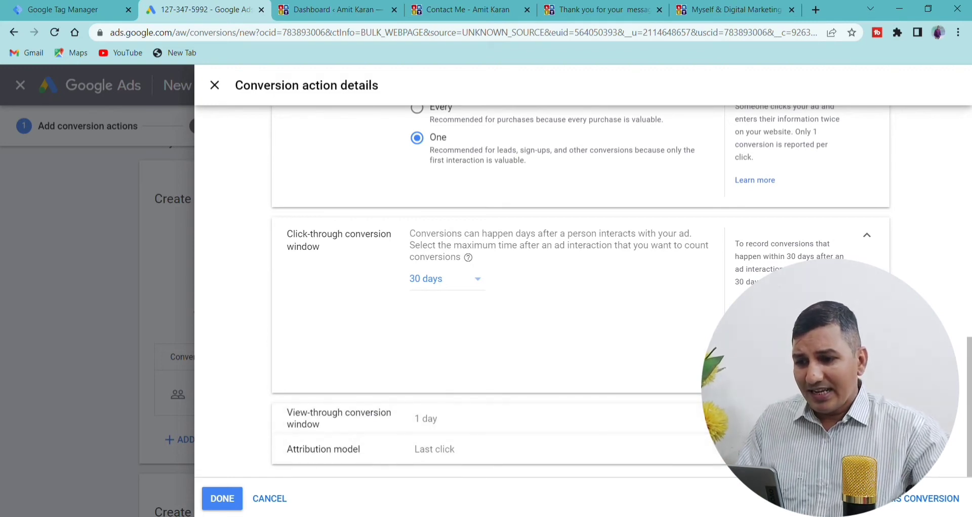
Select Last click as the attribution model and confirm the conversion action details
click(653, 449)
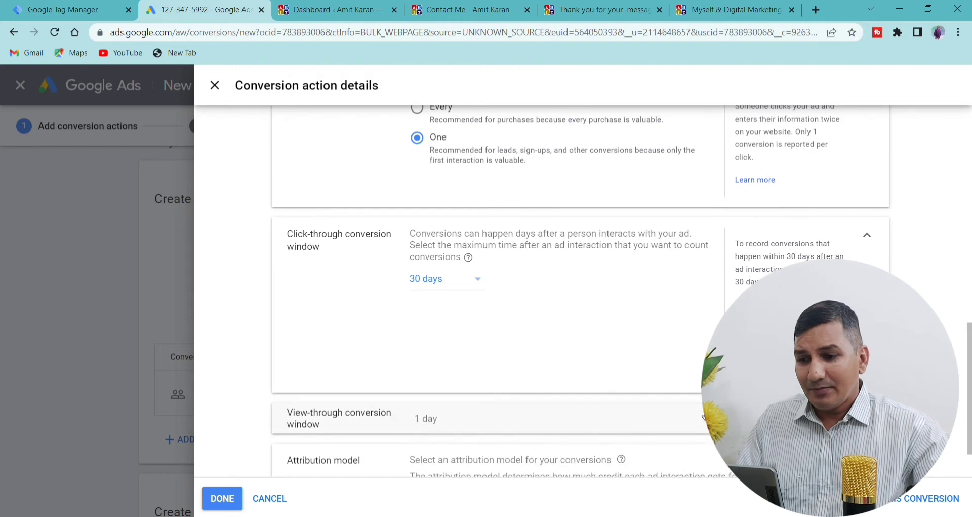
click(477, 433)
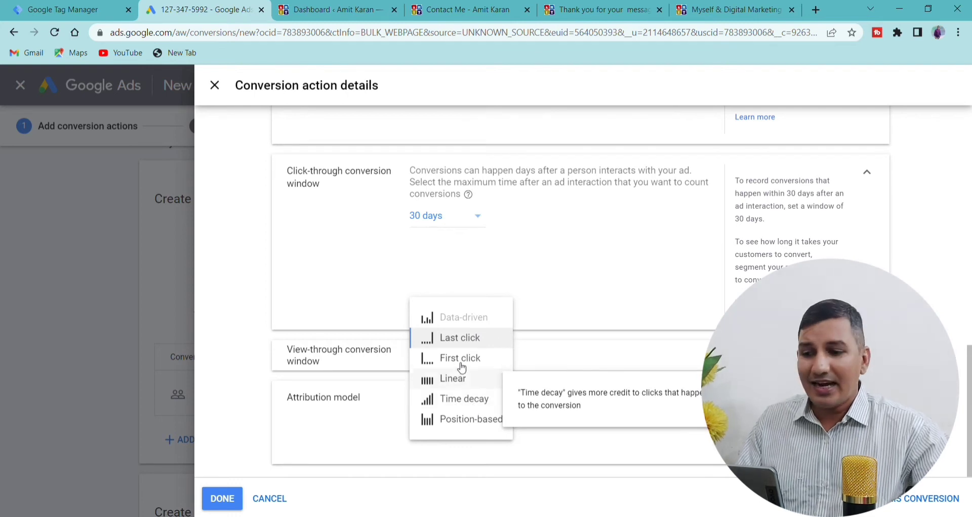
click(487, 340)
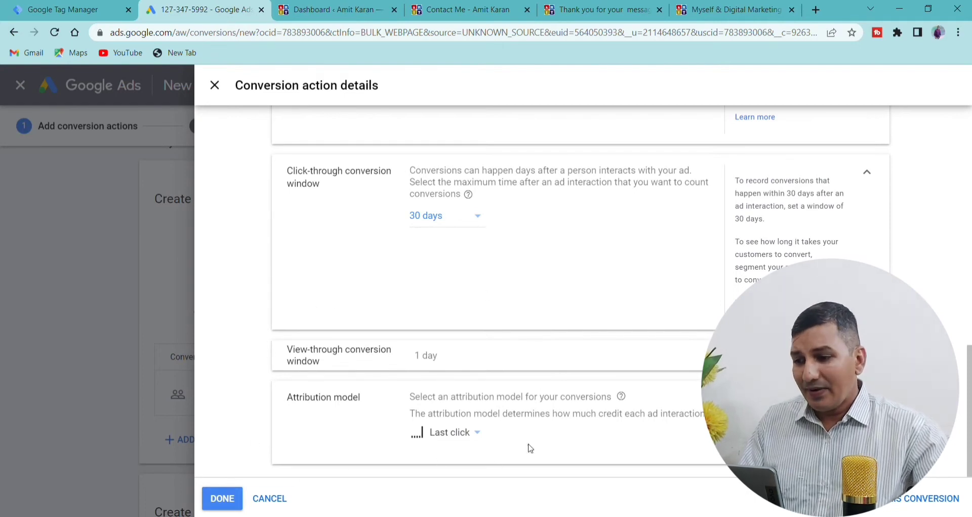
click(232, 501)
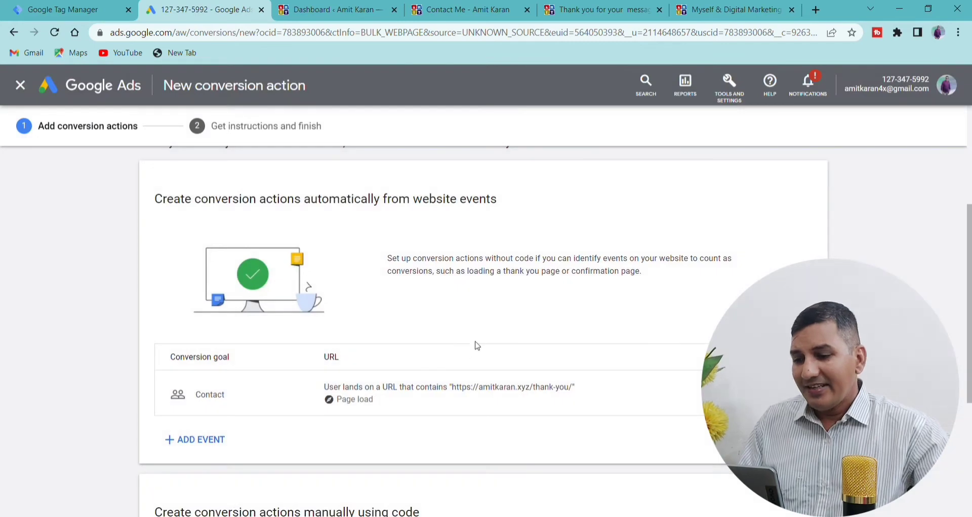
Save the conversion action, continue to the tag instructions and copy the global site tag snippet
scroll(479, 349, down, 5)
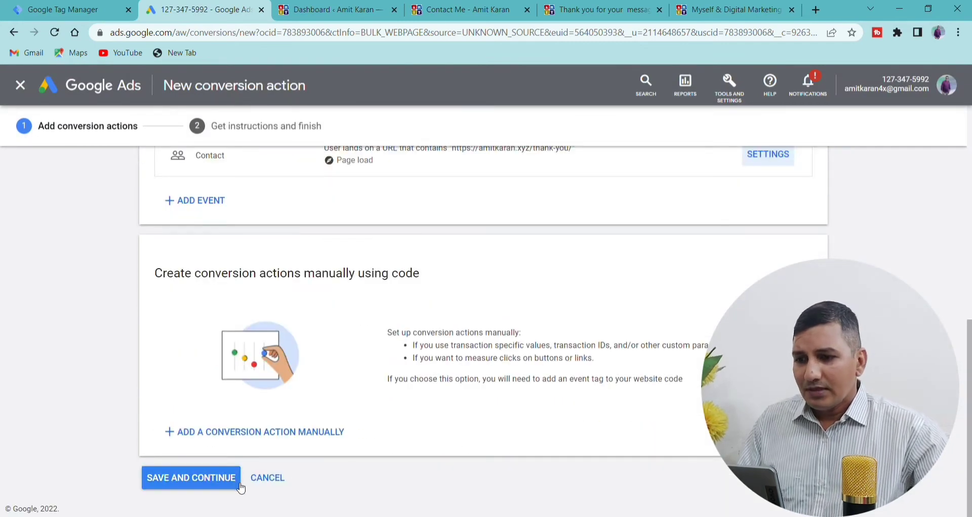
click(182, 480)
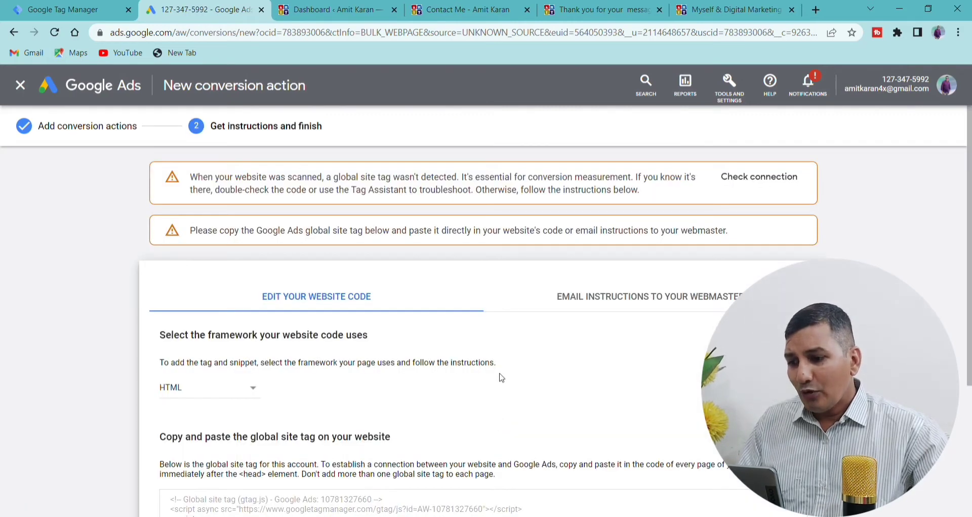
scroll(499, 375, down, 2)
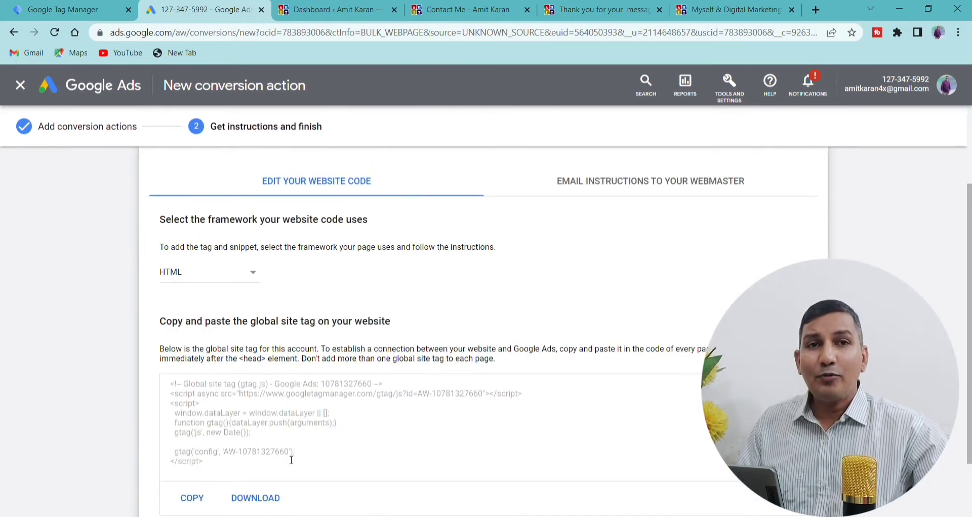
click(198, 504)
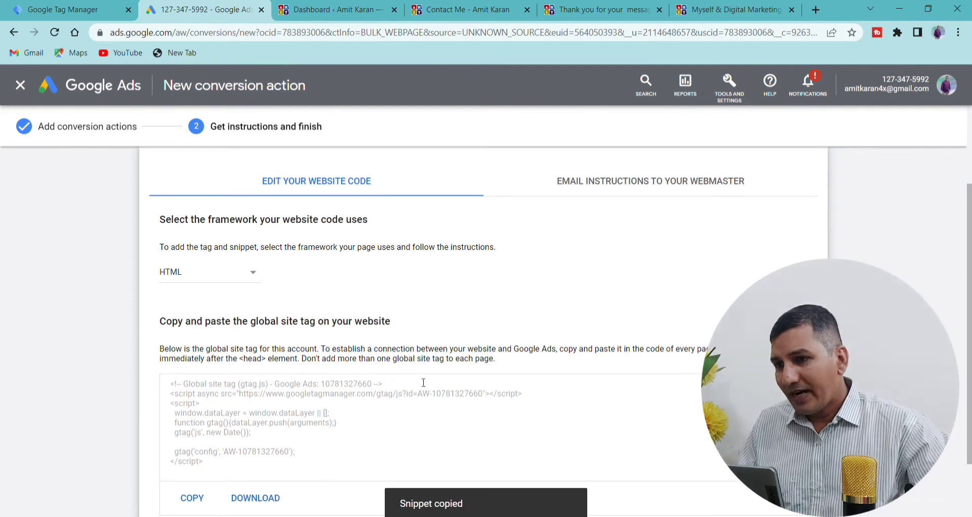
Switch to the site's WordPress dashboard and open the Theme File Editor
click(351, 11)
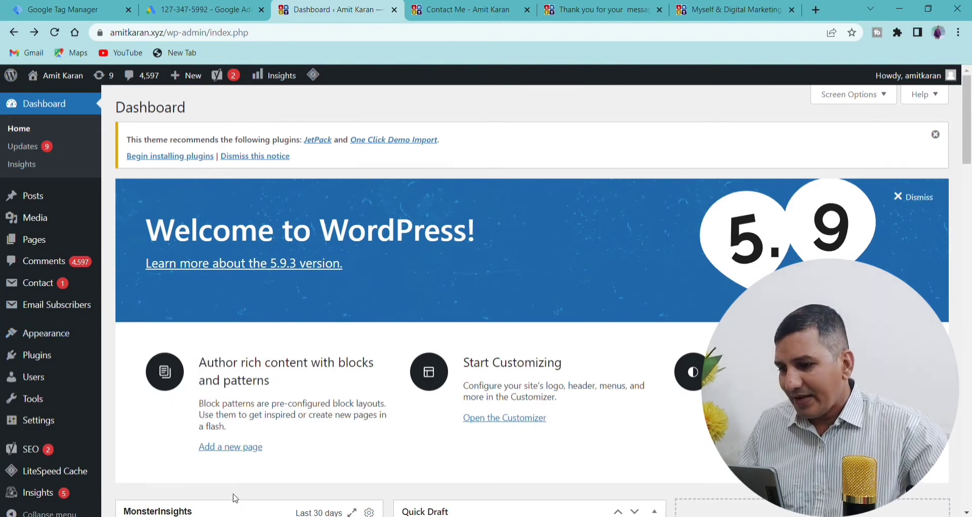
mouse_move(56, 335)
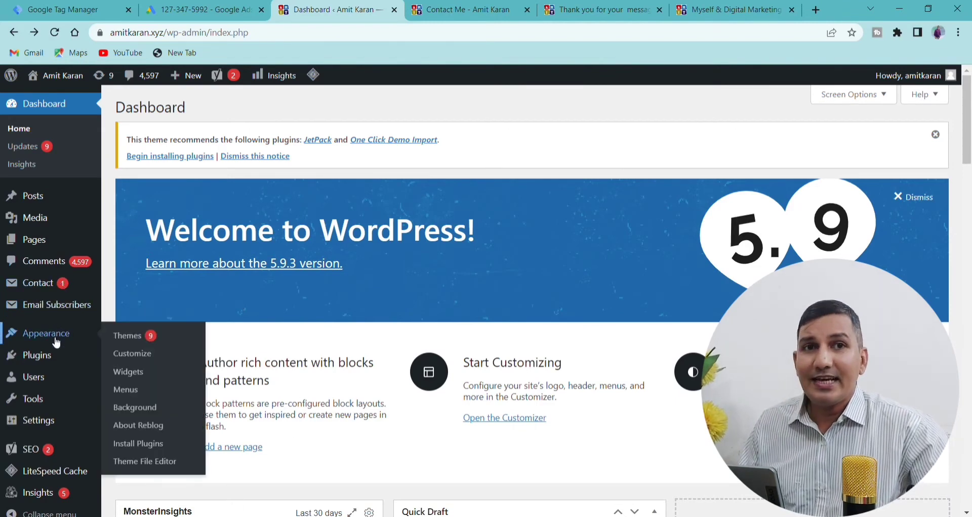
click(175, 469)
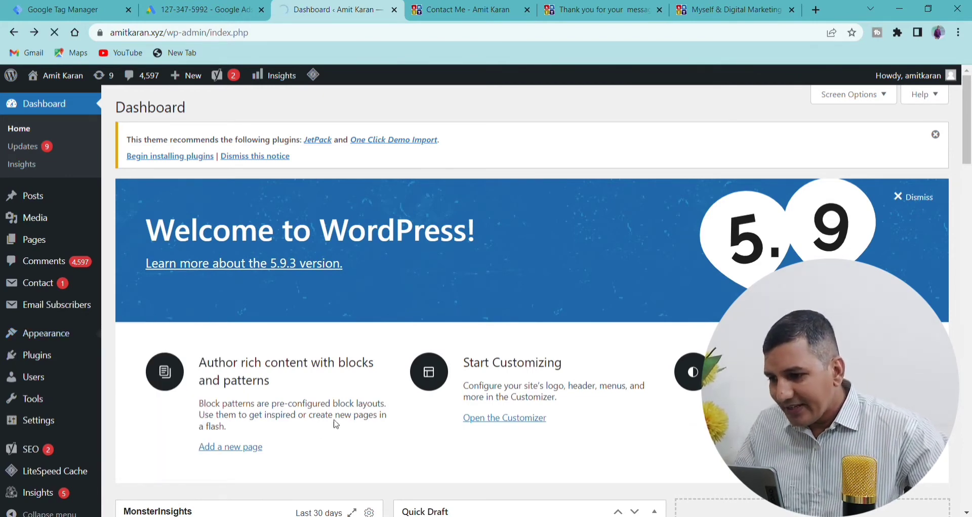
Insert four blank lines above the Google Tag Manager script in the Header section of the Power Blog style.css file
scroll(353, 365, down, 5)
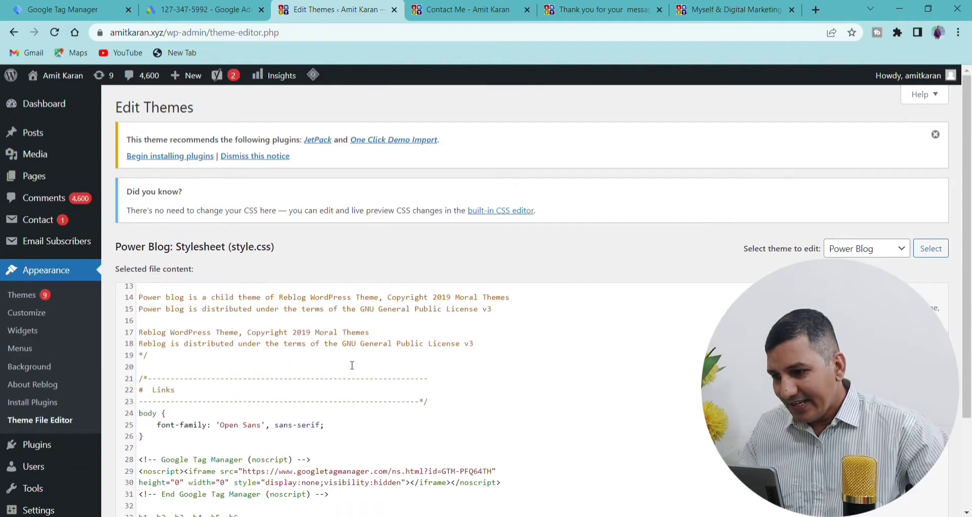
scroll(248, 380, up, 1)
scroll(246, 382, down, 4)
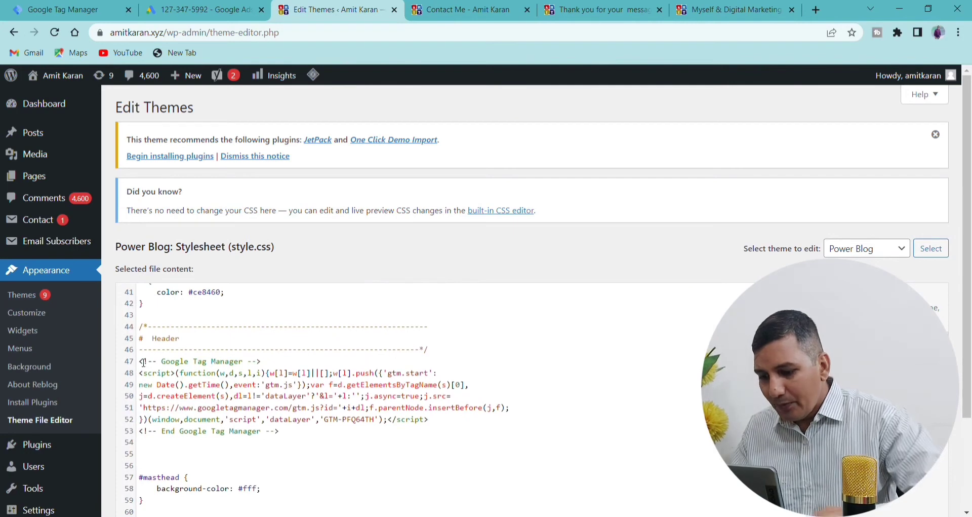
click(142, 362)
key(Return)
key(Return)
key(Return)
key(Return)
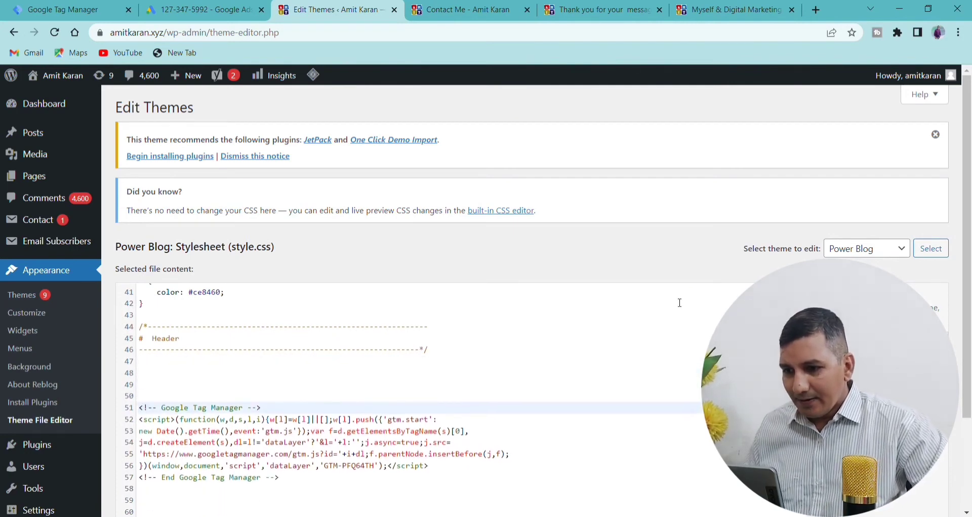
Paste the copied global site tag into the blank space above the Google Tag Manager script
click(331, 359)
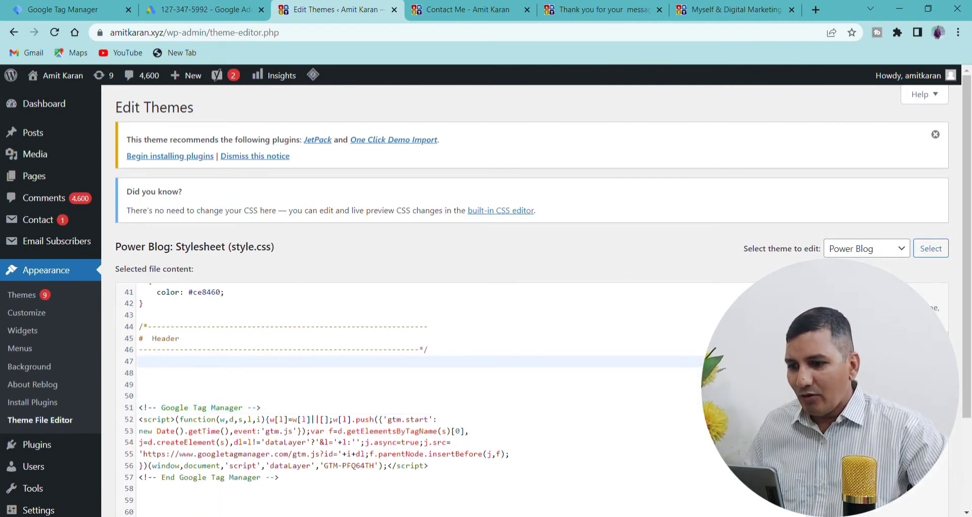
key(ctrl+v)
scroll(405, 400, down, 3)
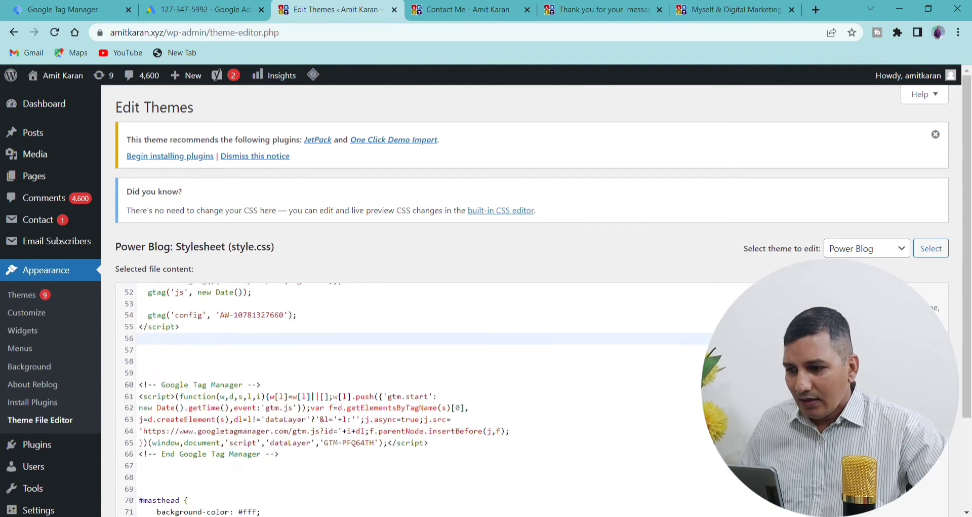
scroll(541, 383, down, 20)
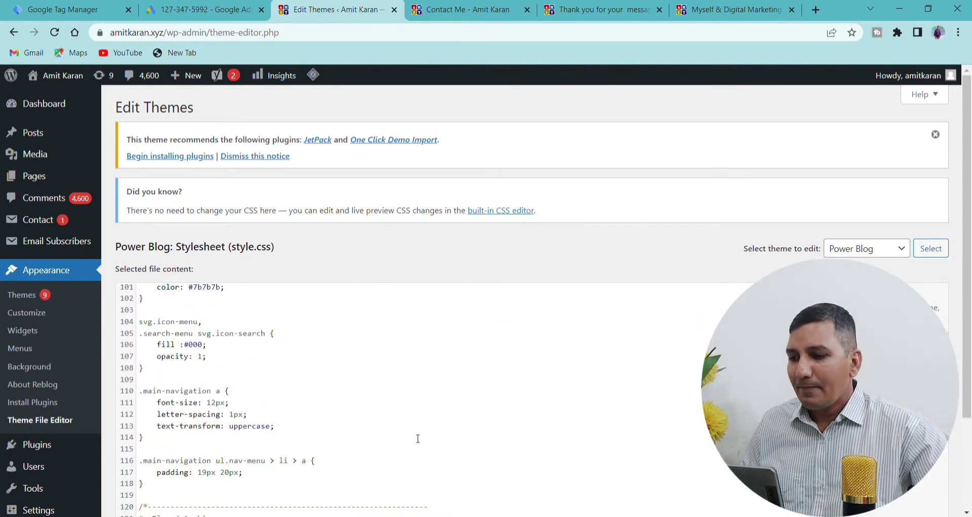
scroll(537, 444, down, 15)
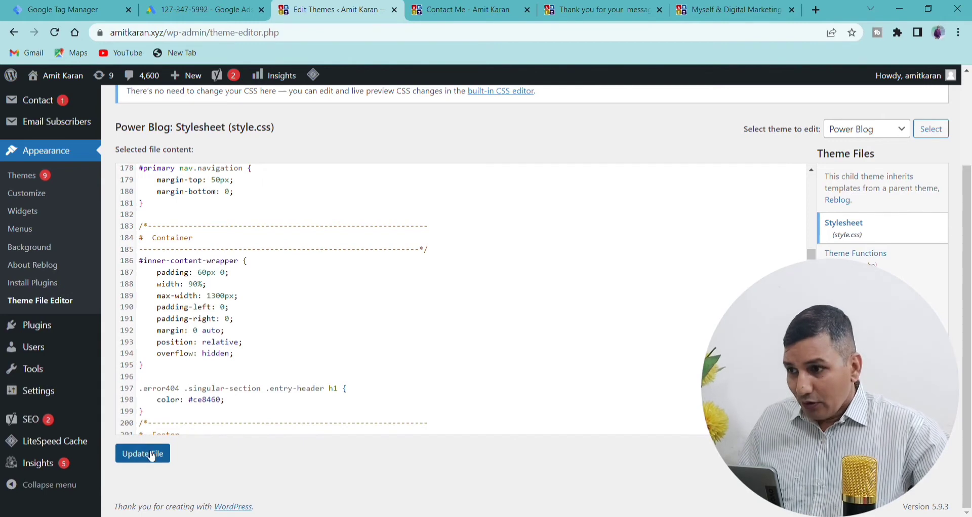
Return to Google Ads, leave the tag instructions and remove the Contact Form (2) conversion action
click(211, 10)
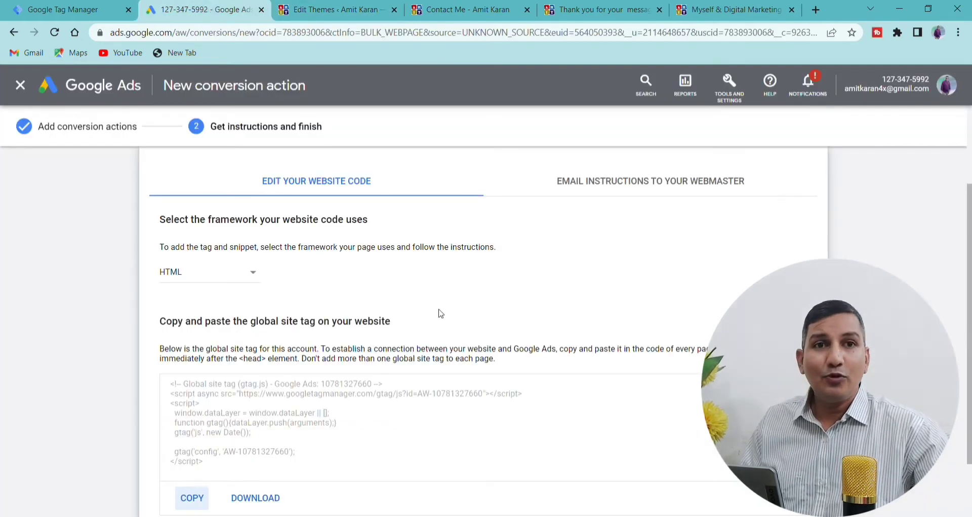
scroll(628, 345, down, 2)
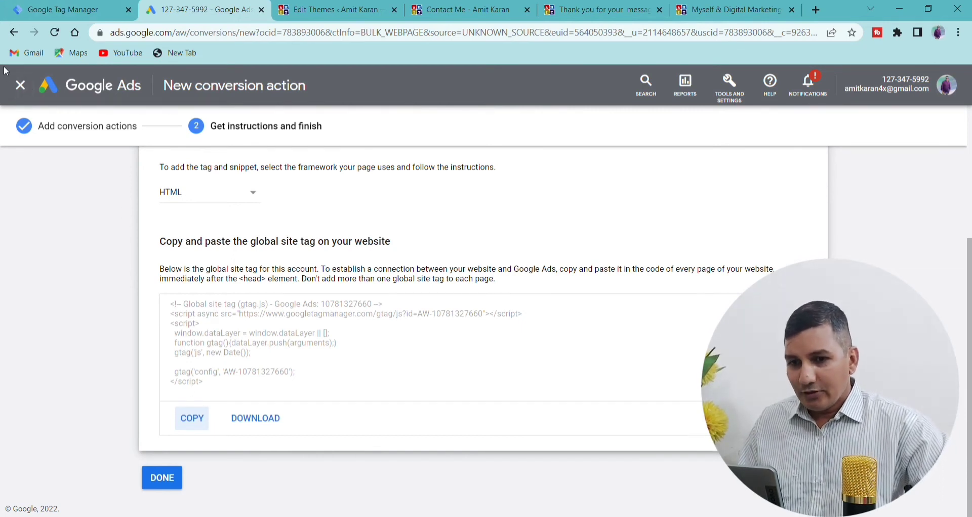
click(21, 85)
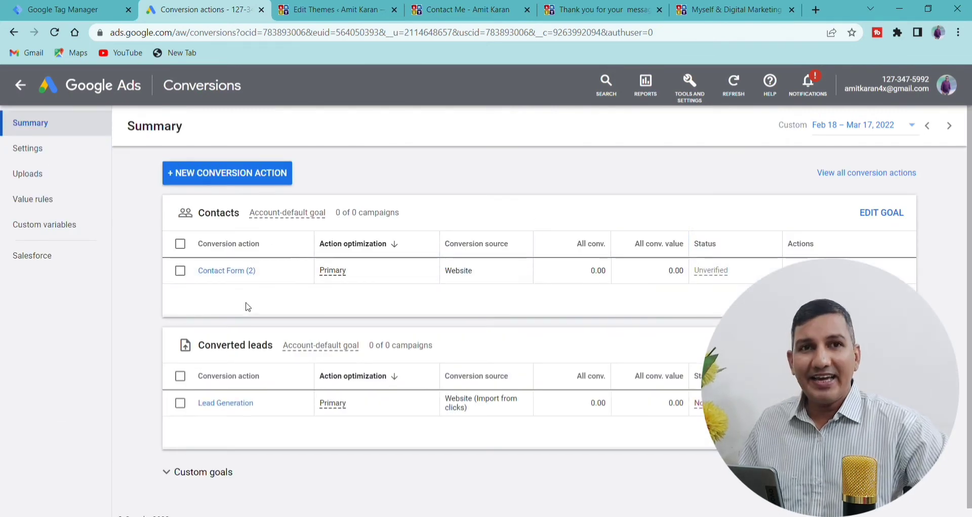
click(180, 270)
click(262, 215)
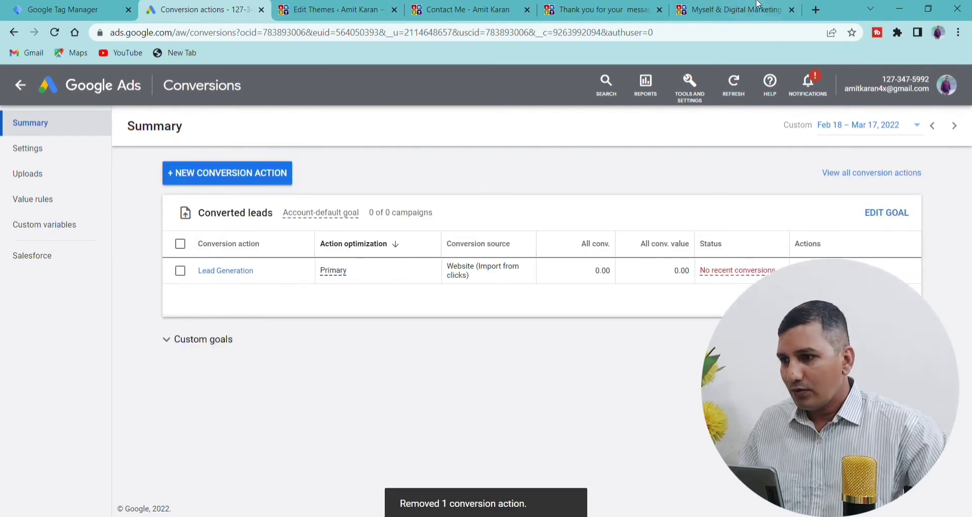
click(382, 11)
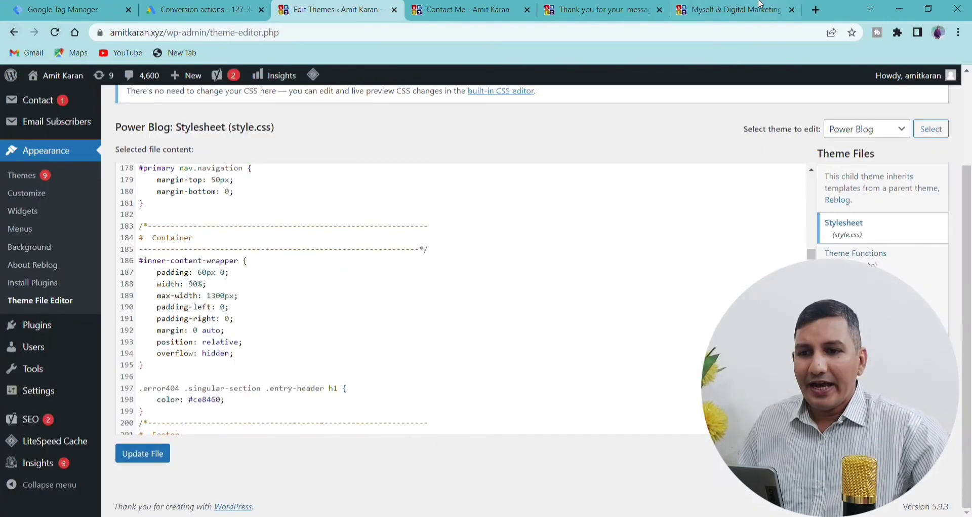
click(597, 10)
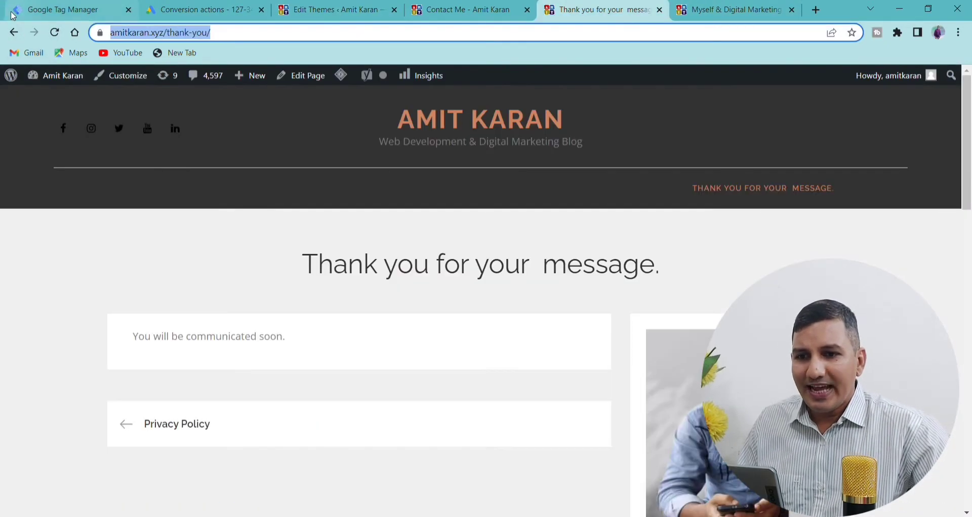
click(196, 10)
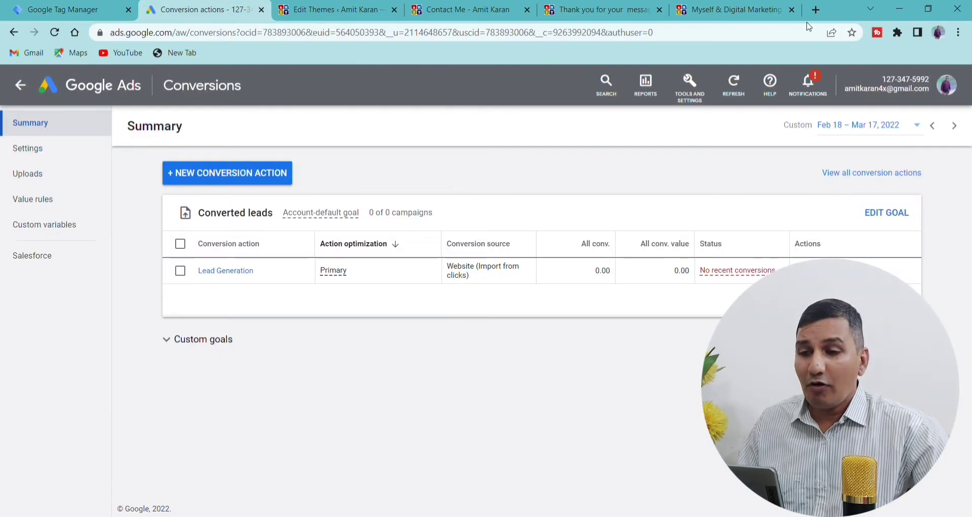
Start a new conversion action from the Conversions measurement page and choose Website as the kind of conversion
click(700, 101)
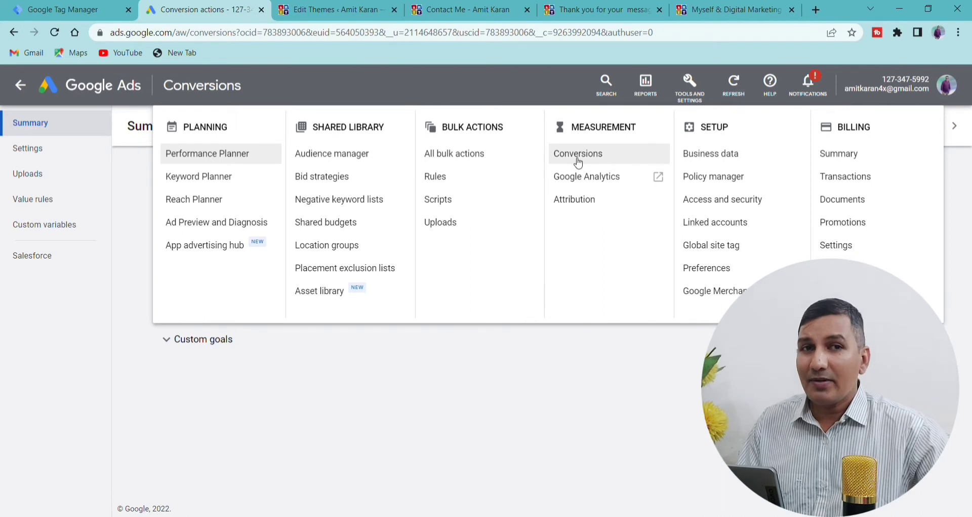
click(578, 162)
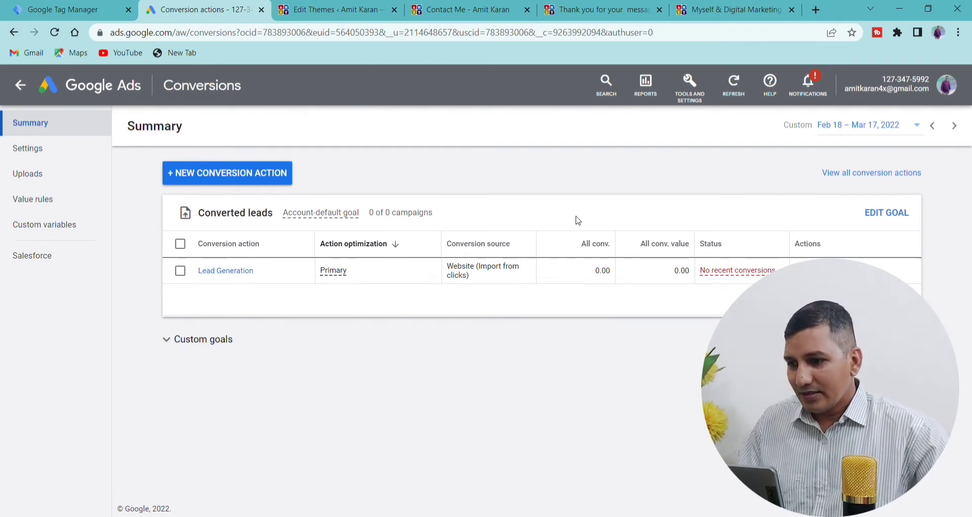
click(186, 174)
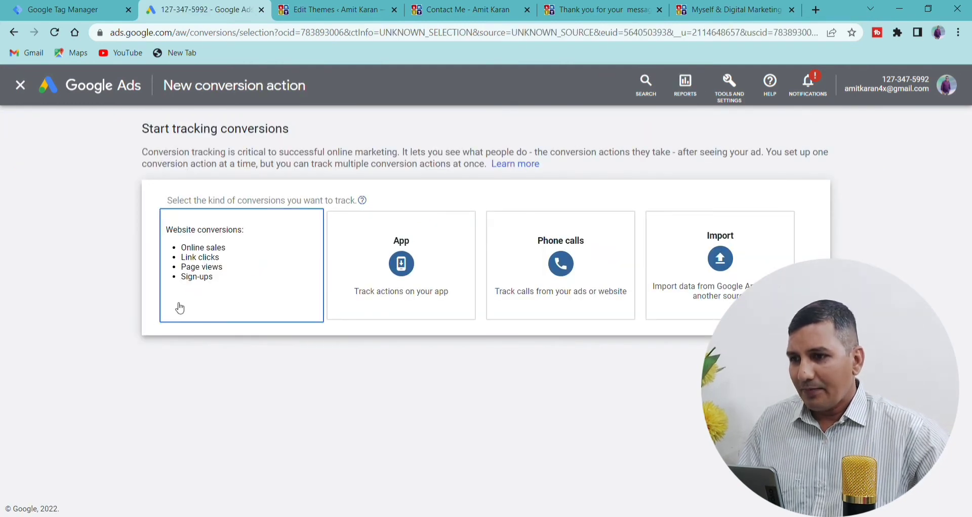
click(242, 279)
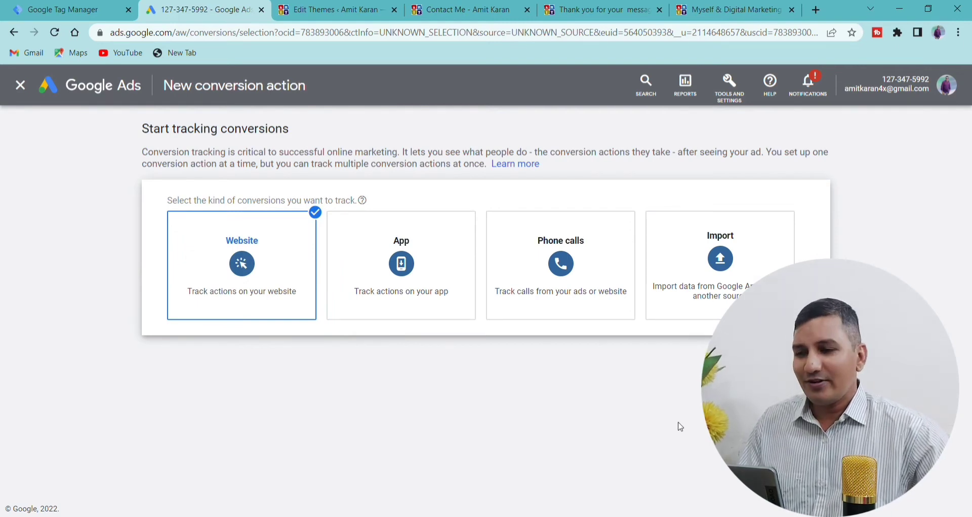
click(261, 282)
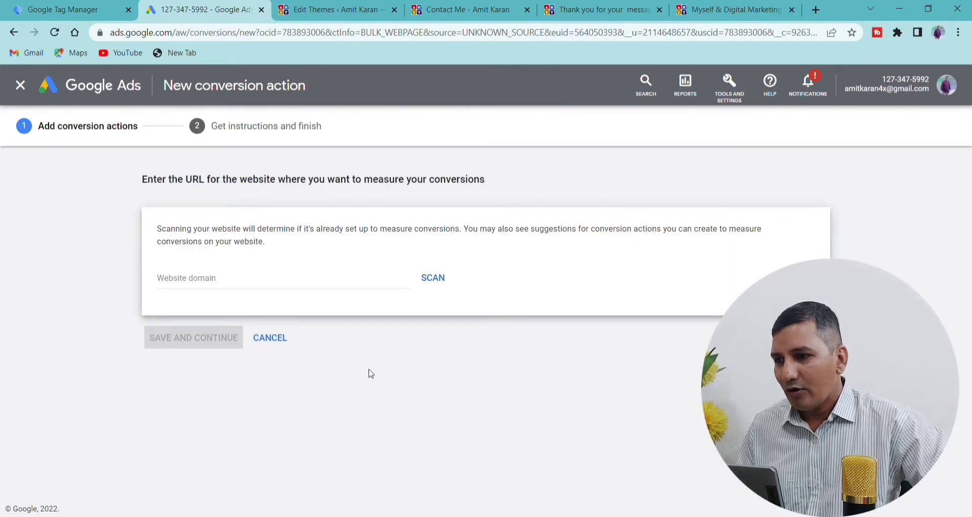
Enter the blog's homepage URL as the website domain and scan the site
click(789, 4)
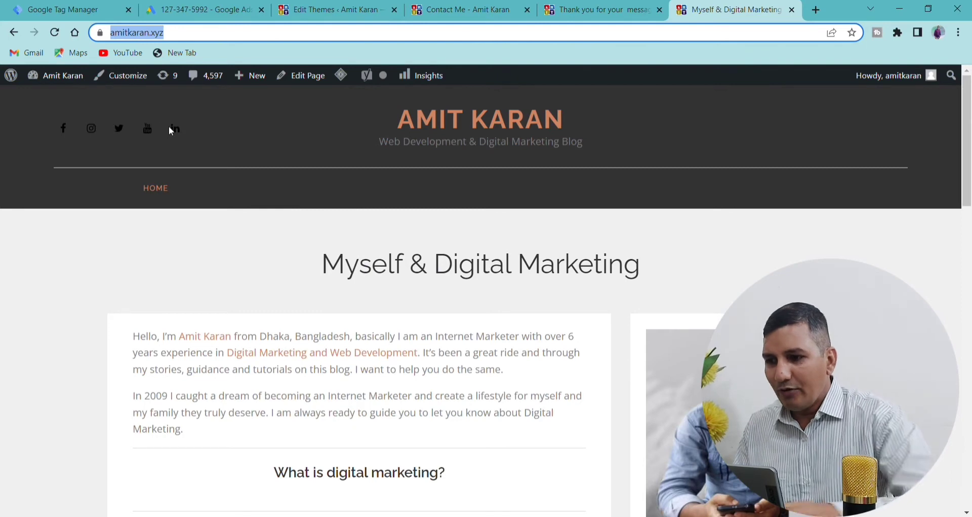
click(94, 7)
click(203, 9)
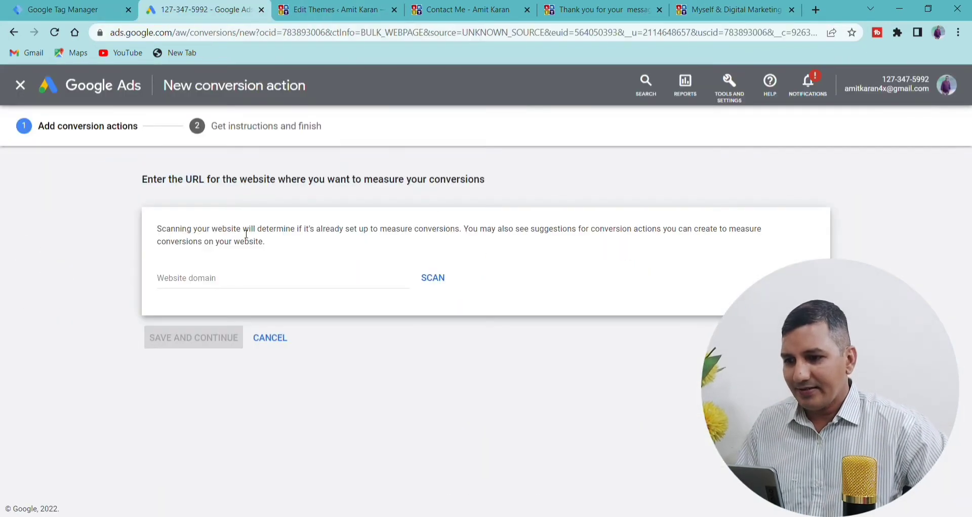
click(199, 279)
text(https://amitkaran.xyz/)
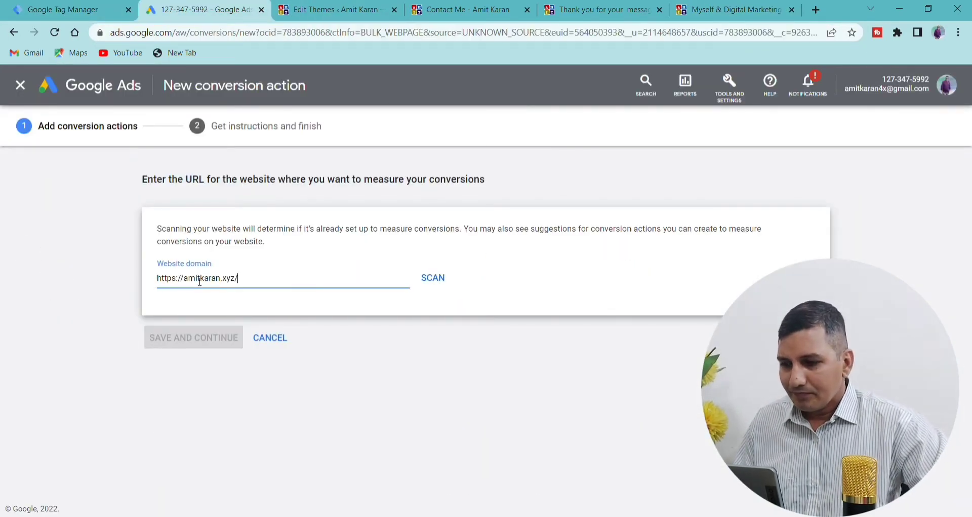
click(428, 279)
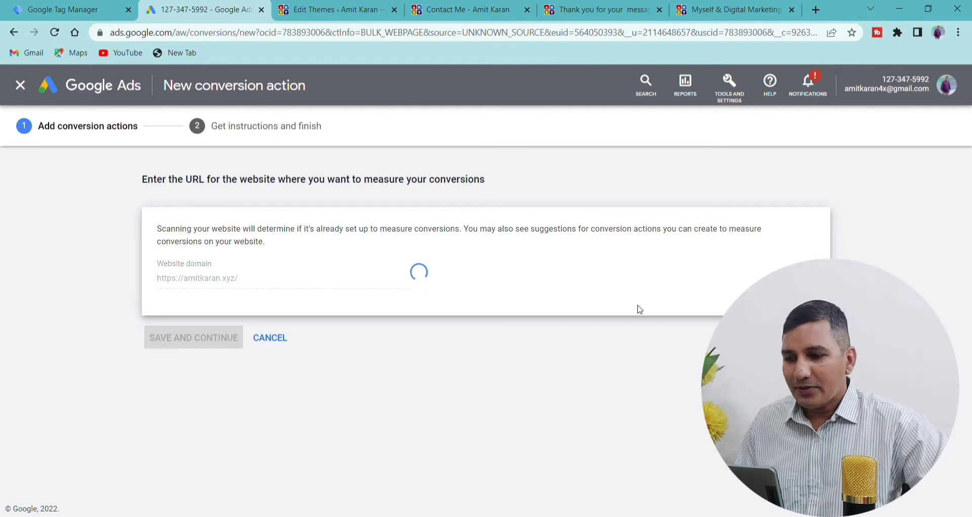
Add a conversion action manually using code and open its details form
scroll(491, 290, down, 8)
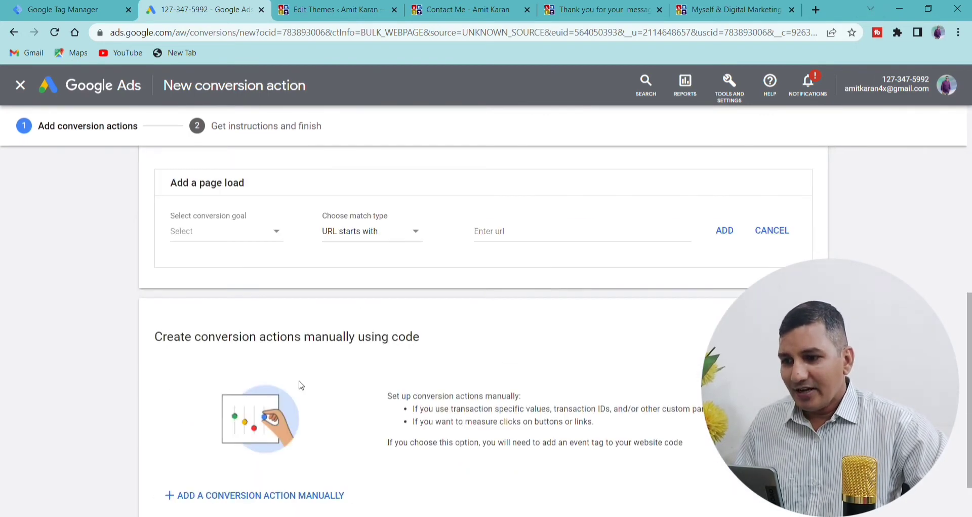
scroll(583, 329, down, 2)
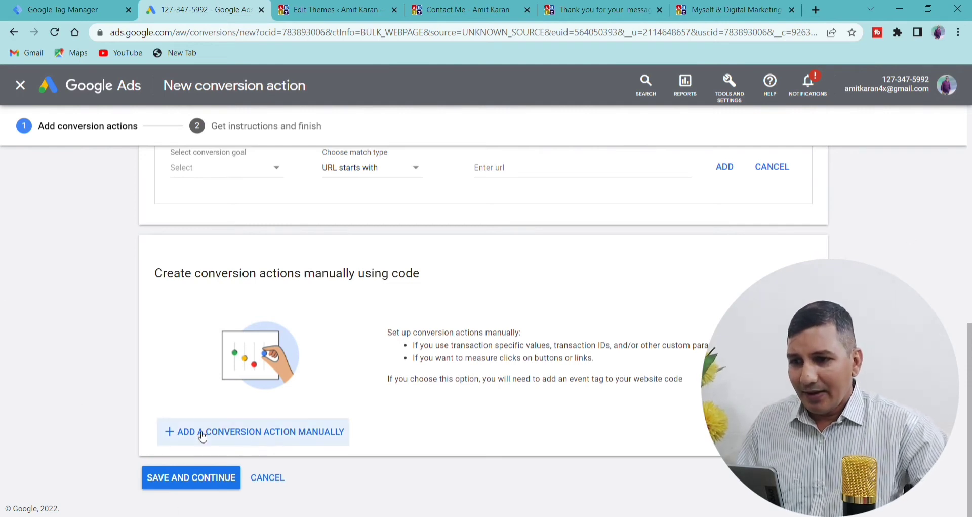
click(222, 435)
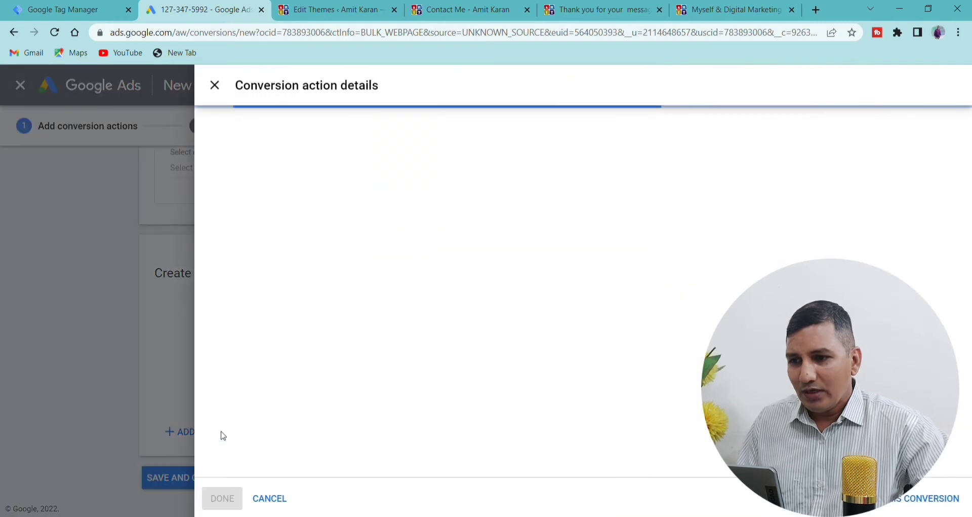
scroll(540, 251, down, 2)
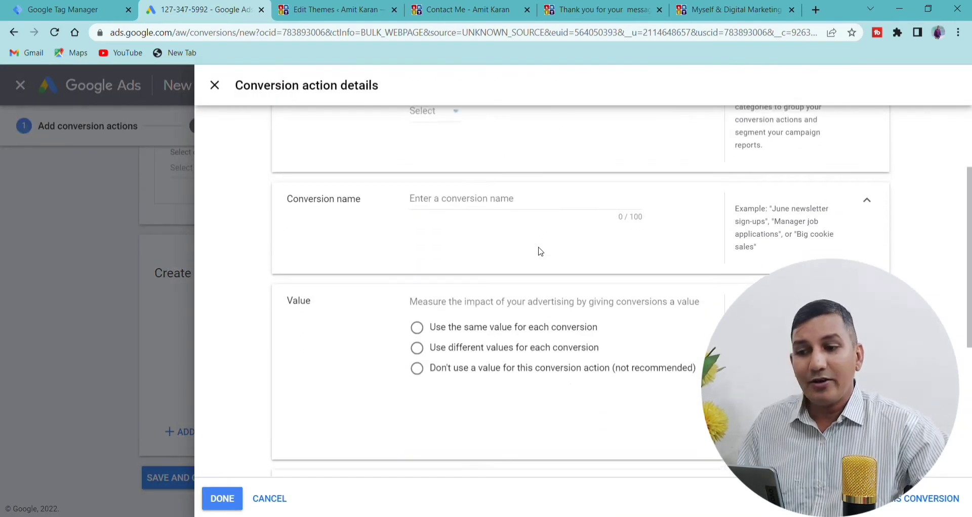
Set the goal category to Contact and name the conversion Contact Form
scroll(541, 251, up, 1)
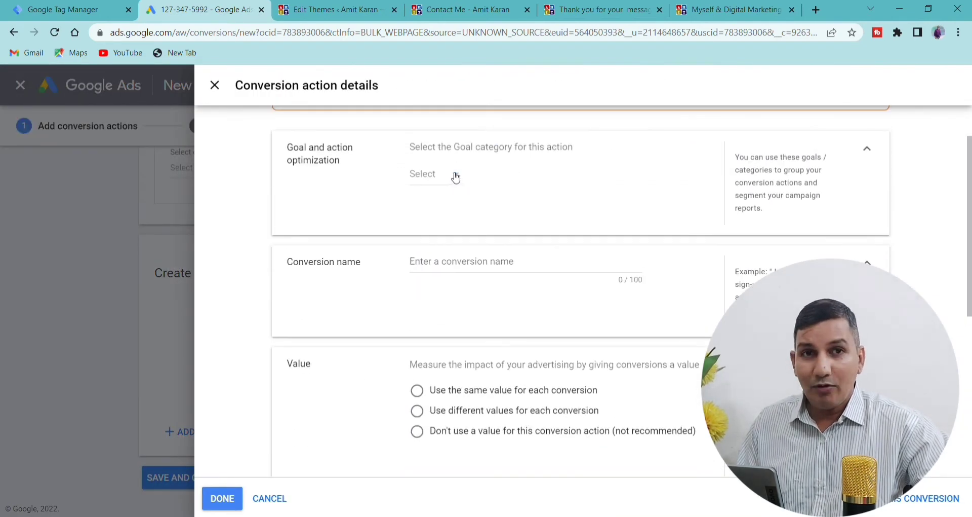
click(456, 177)
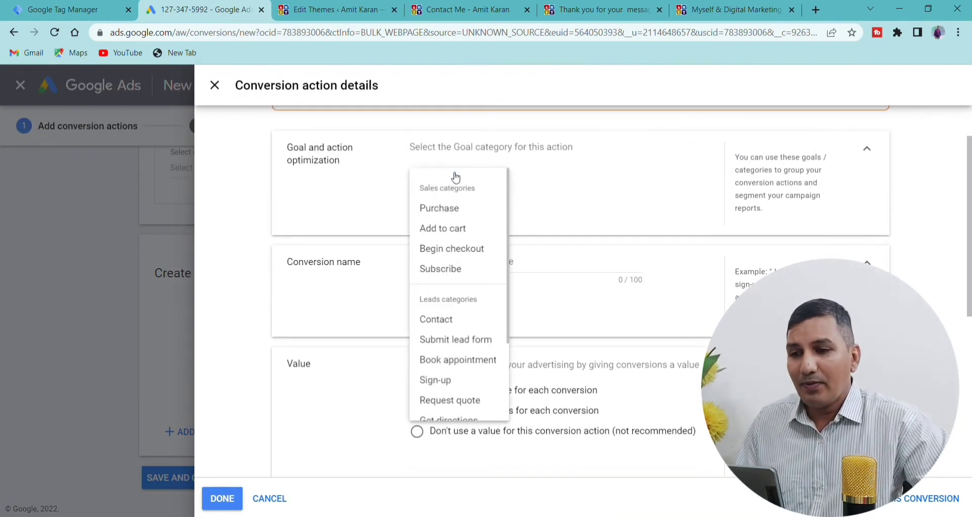
click(453, 324)
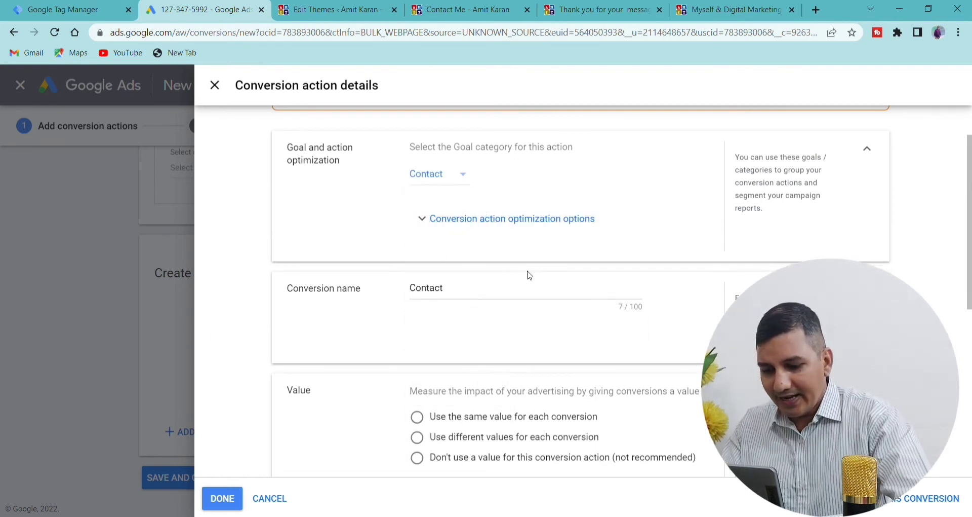
click(483, 298)
text(Form)
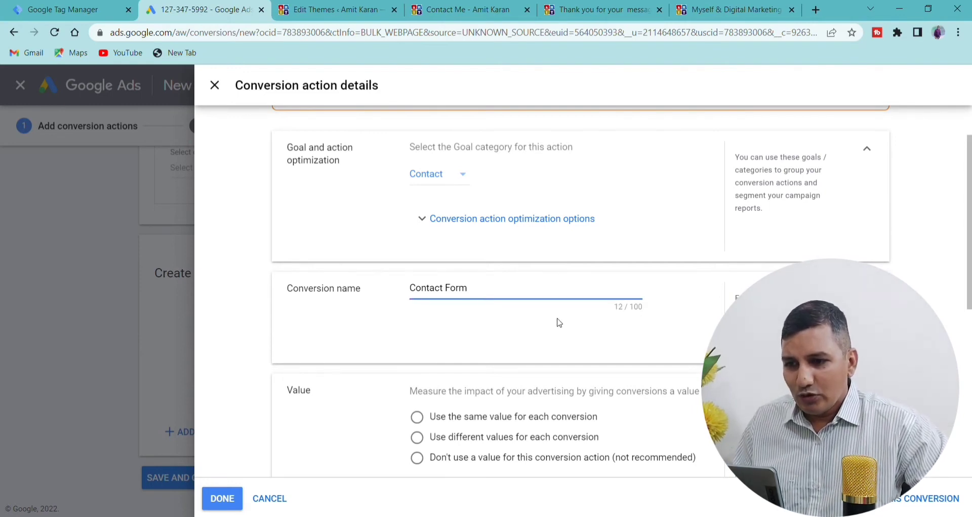
Use the same value for each conversion and count One conversion per click or interaction
scroll(404, 243, down, 1)
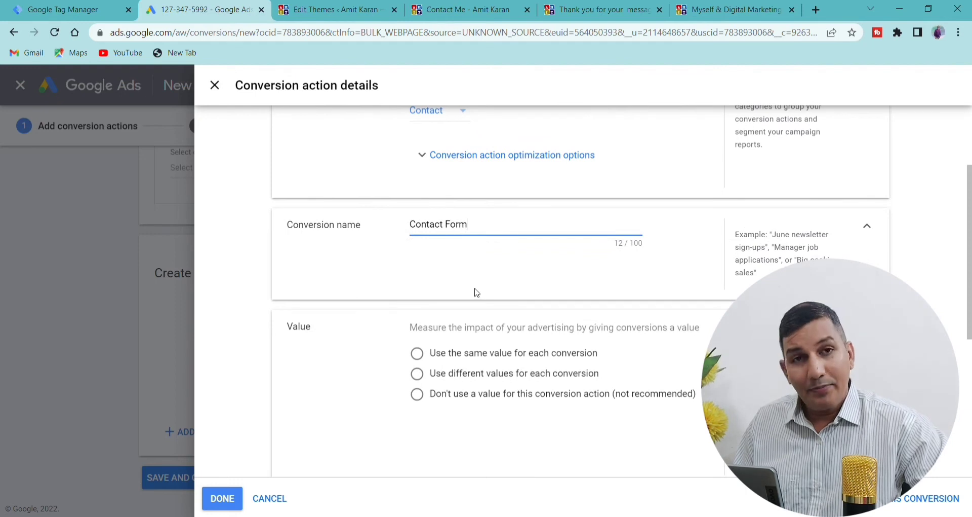
scroll(481, 248, down, 1)
scroll(508, 256, down, 1)
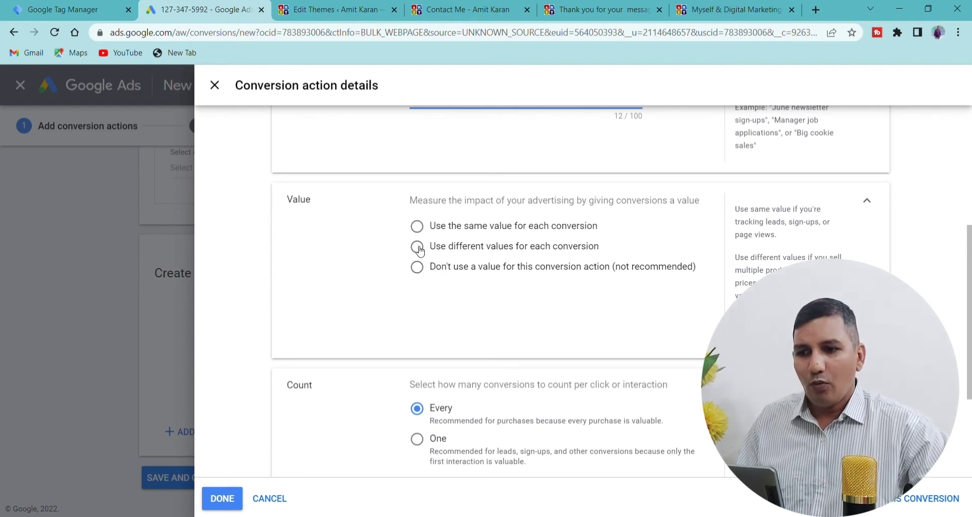
click(418, 231)
scroll(506, 311, down, 3)
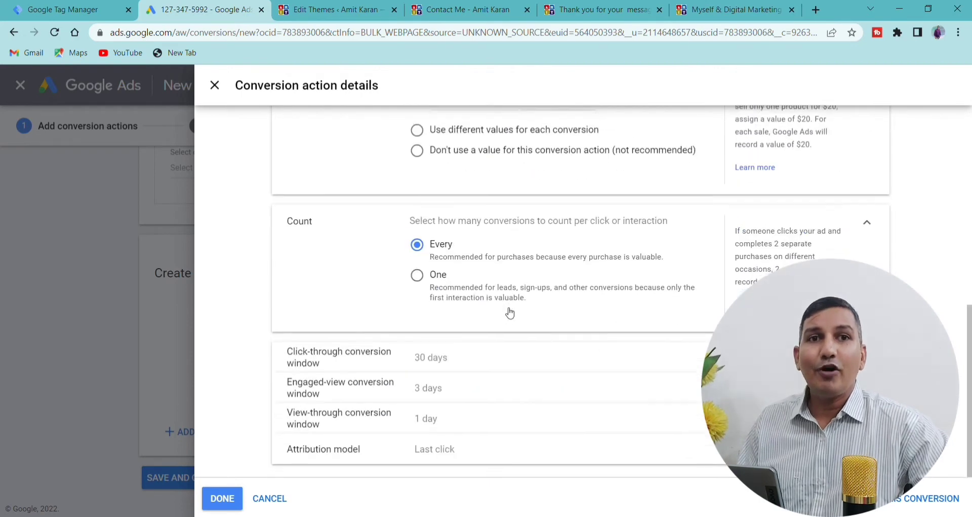
click(418, 276)
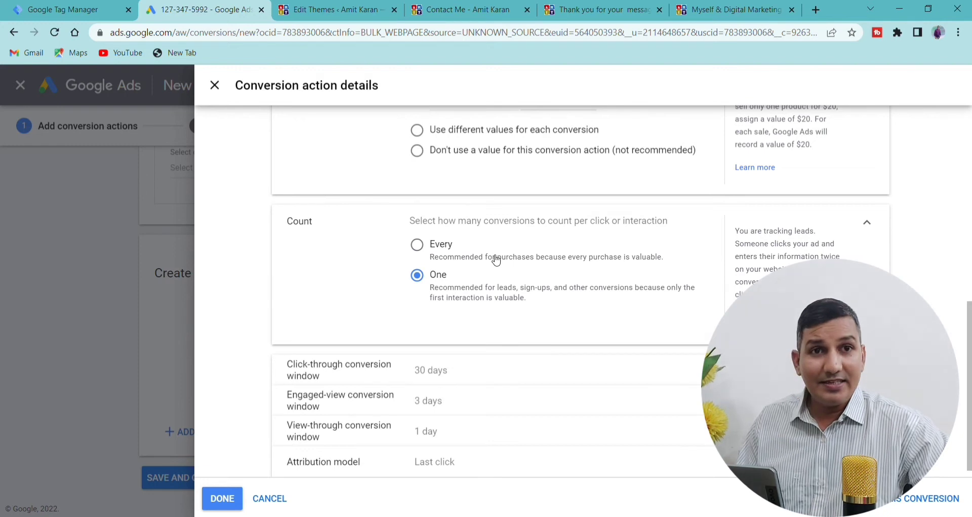
Save the Contact Form conversion action, continue to the tag instructions, and choose Google Tag Manager as the installation method
scroll(496, 261, down, 1)
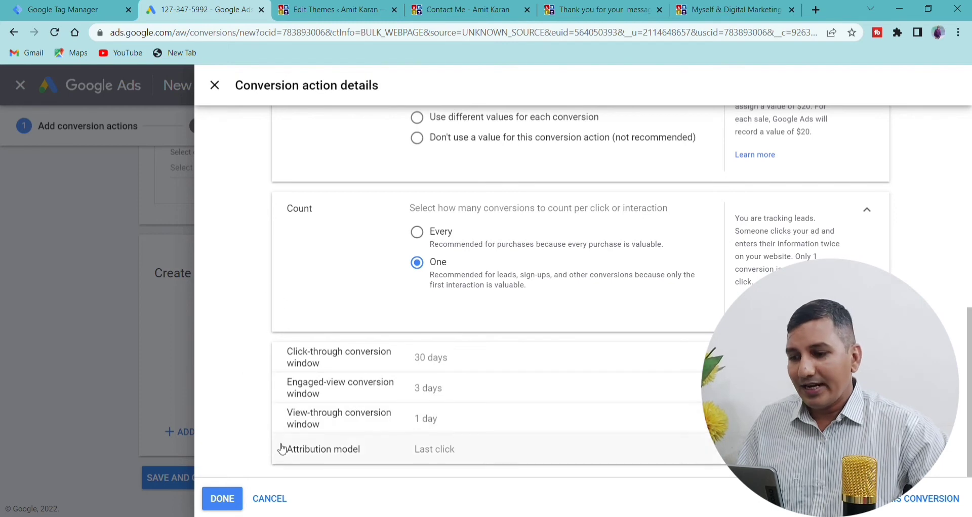
click(223, 498)
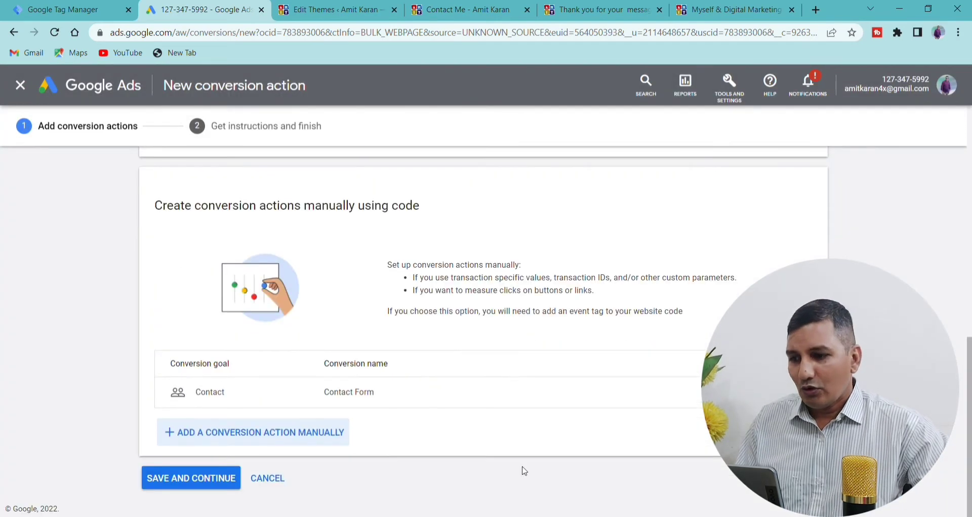
click(178, 484)
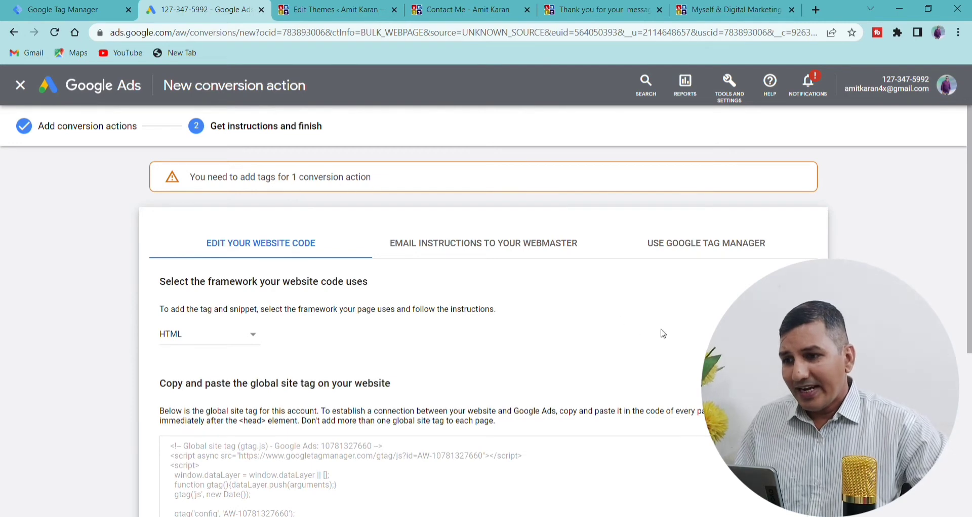
scroll(517, 267, down, 2)
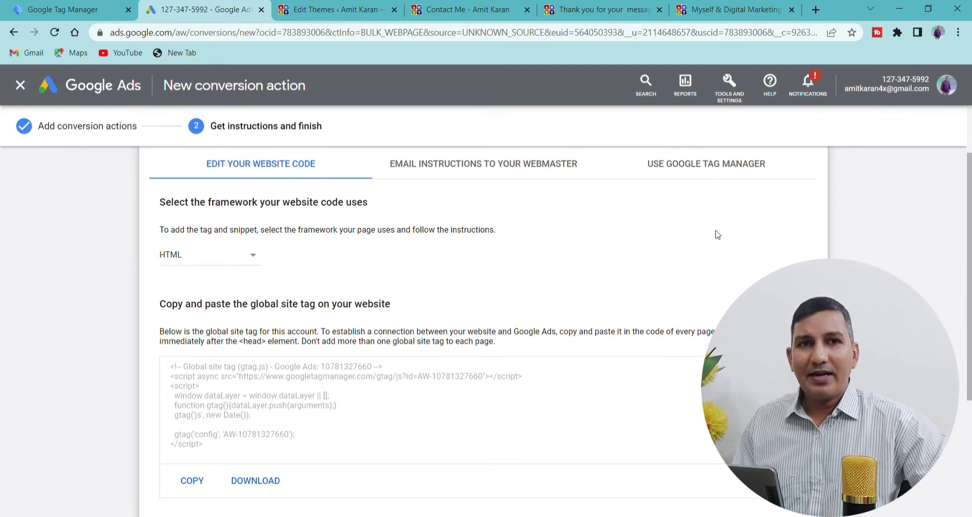
click(699, 172)
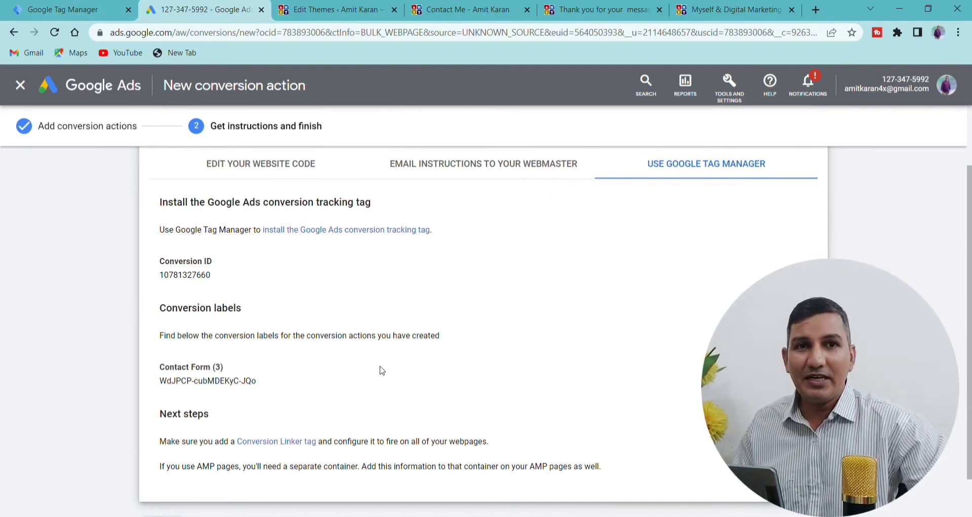
Switch to Google Tag Manager and start a new tag of type Google Ads Conversion Tracking
click(70, 12)
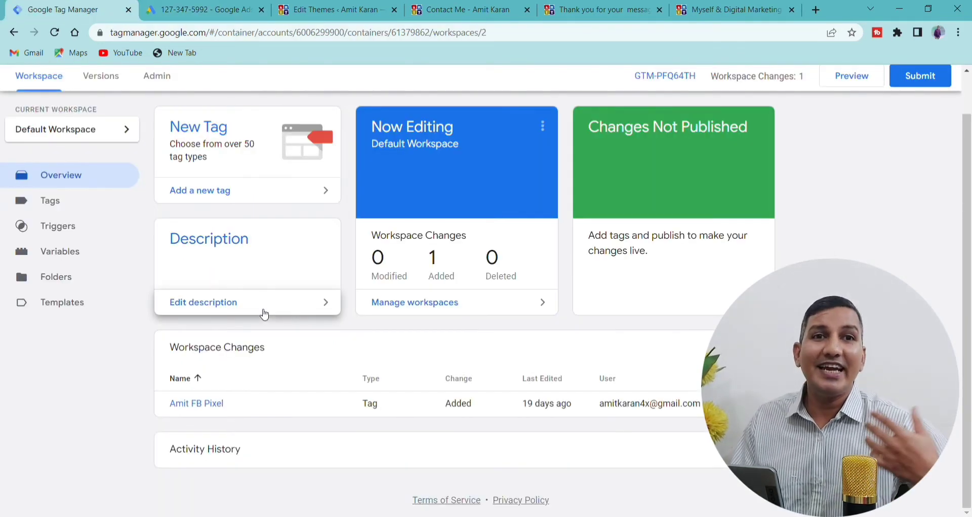
click(193, 134)
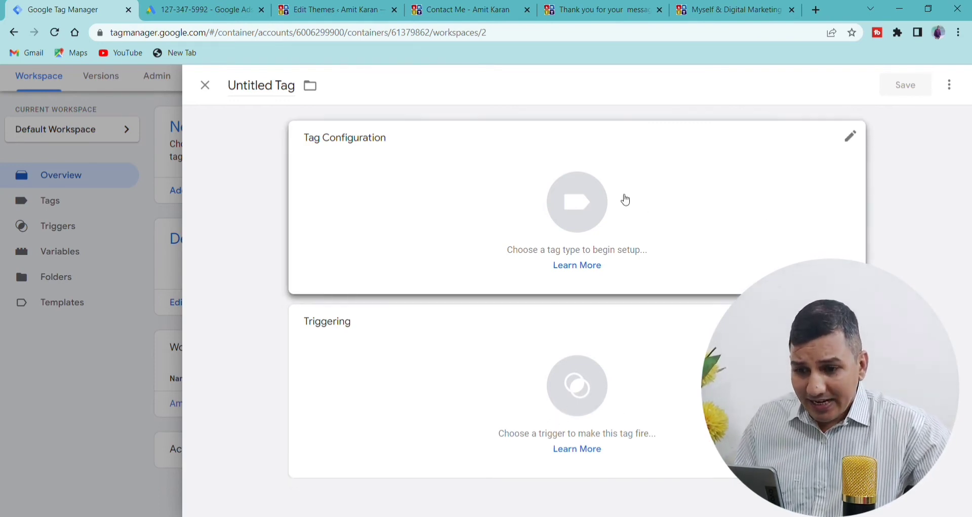
click(575, 217)
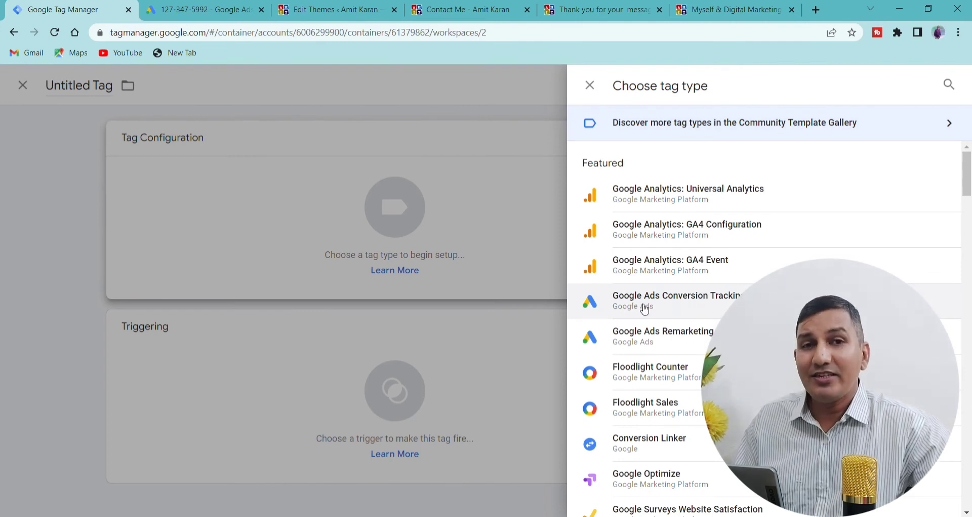
click(678, 304)
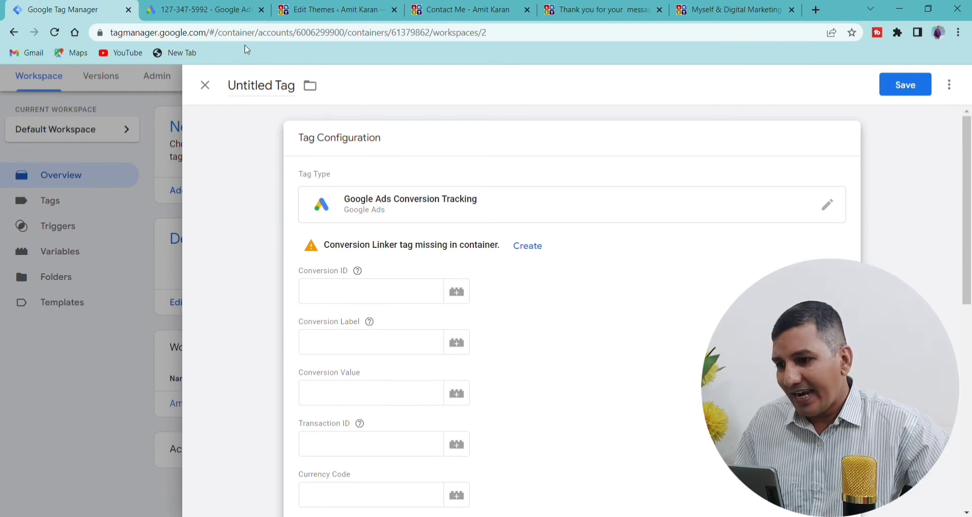
Copy the conversion ID from Google Ads into the new tag's Conversion ID in Google Tag Manager
click(217, 11)
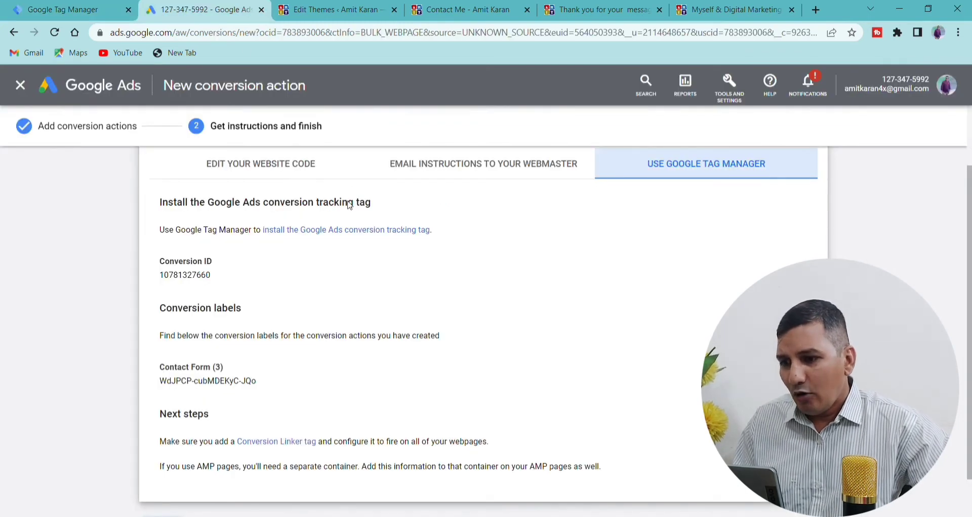
double_click(191, 279)
key(ctrl+c)
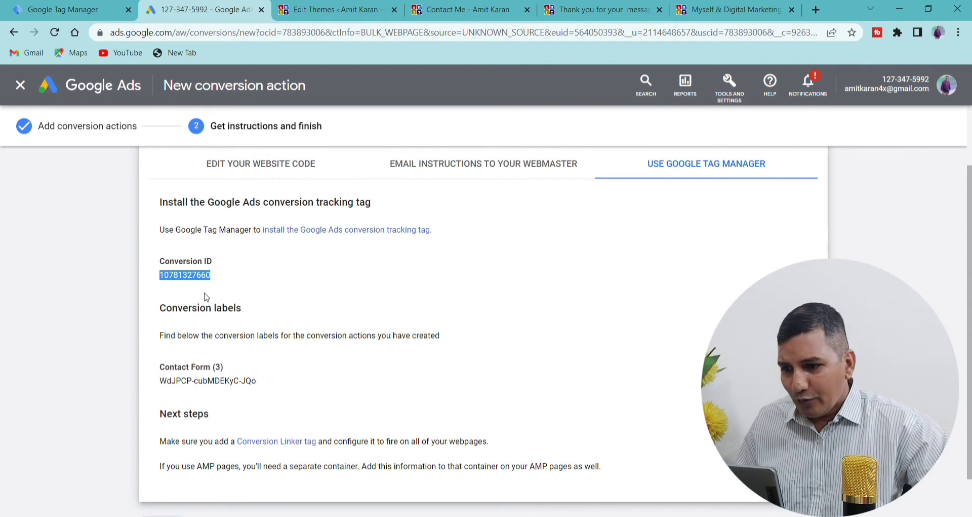
click(76, 9)
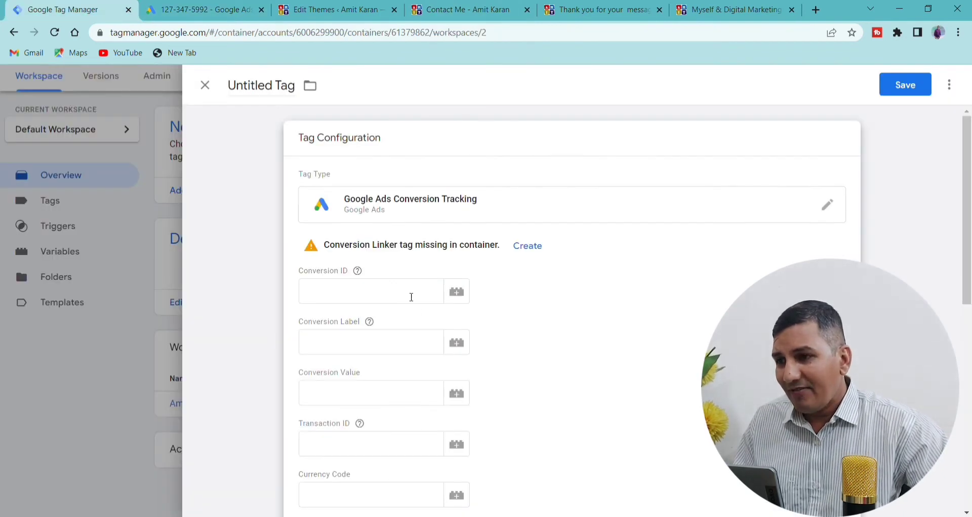
click(375, 299)
key(ctrl+v)
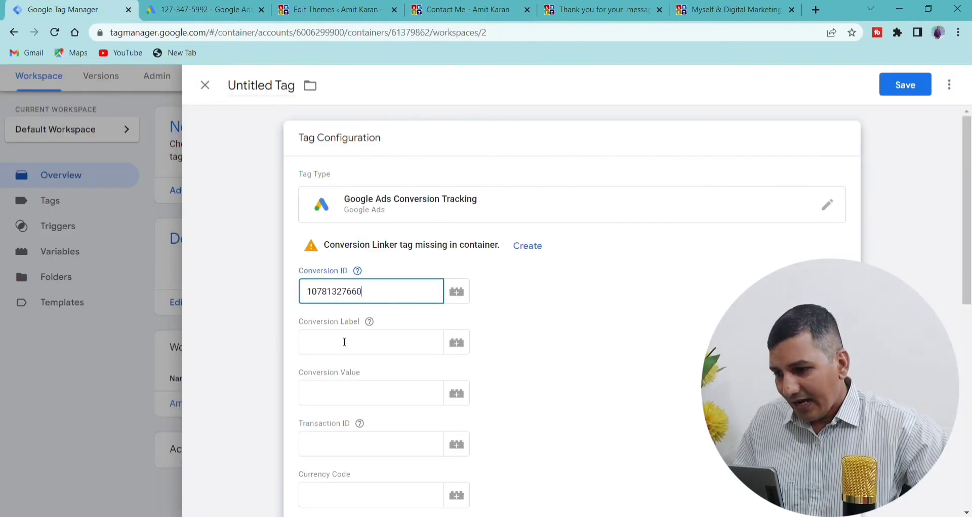
Copy the Contact Form conversion label from Google Ads into the tag's Conversion Label in Google Tag Manager
click(203, 9)
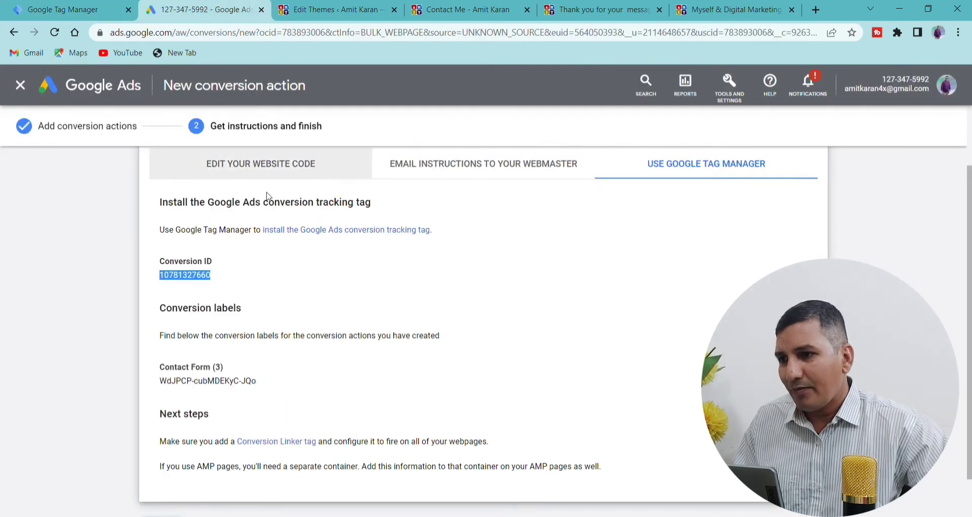
click(260, 378)
drag(260, 381, 155, 383)
key(ctrl+c)
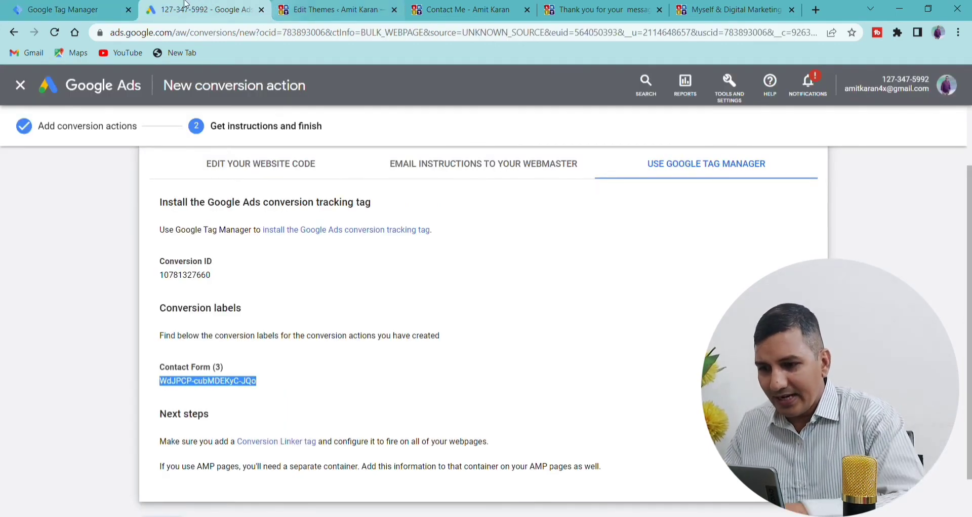
click(71, 10)
click(346, 351)
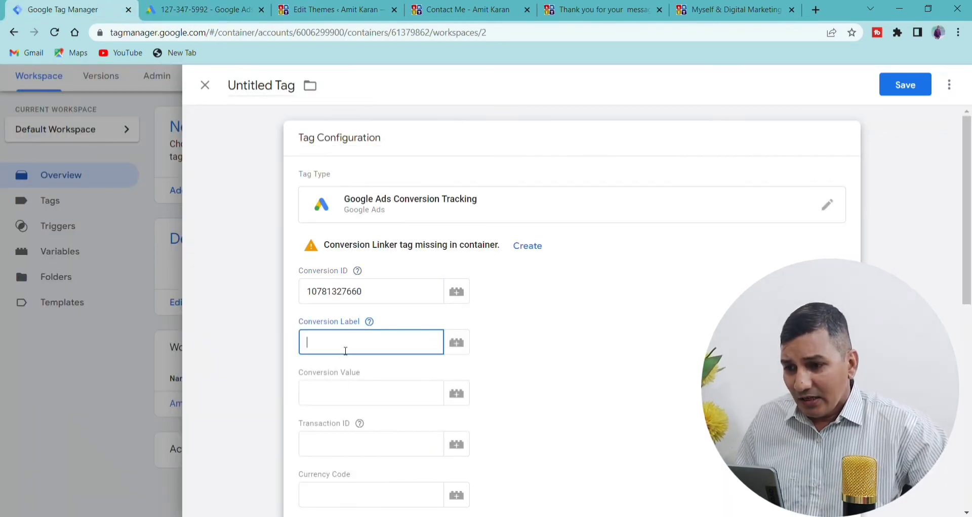
key(ctrl+v)
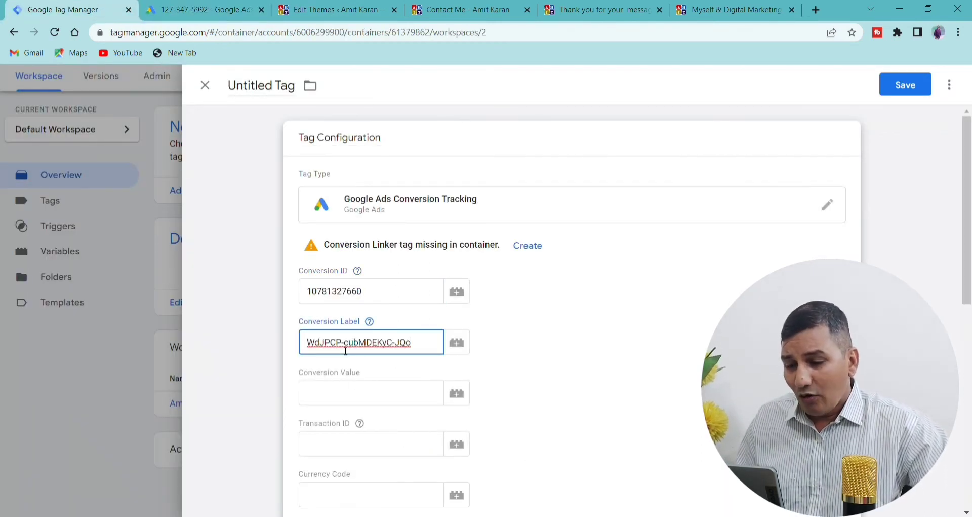
click(386, 250)
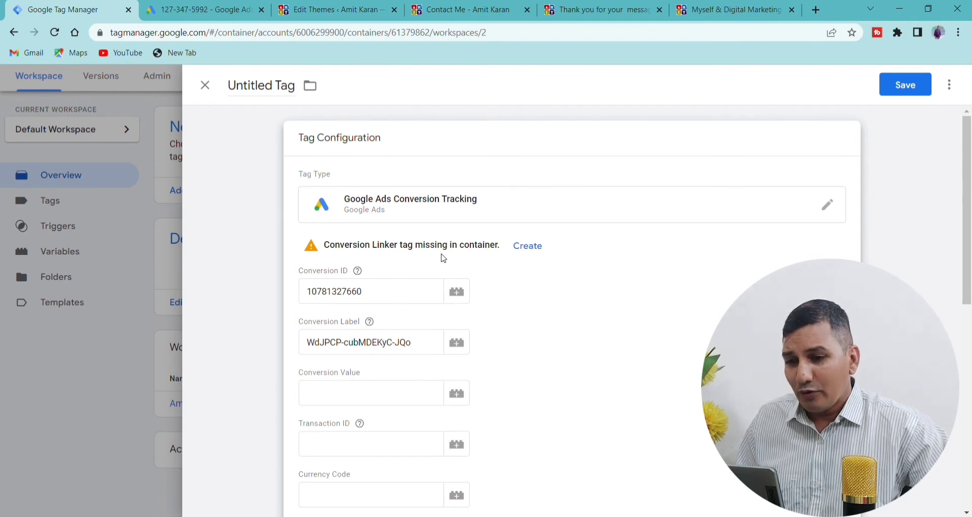
Create the missing Conversion Linker tag with linking enabled on all page URLs and save it as Conversion Linker
click(529, 249)
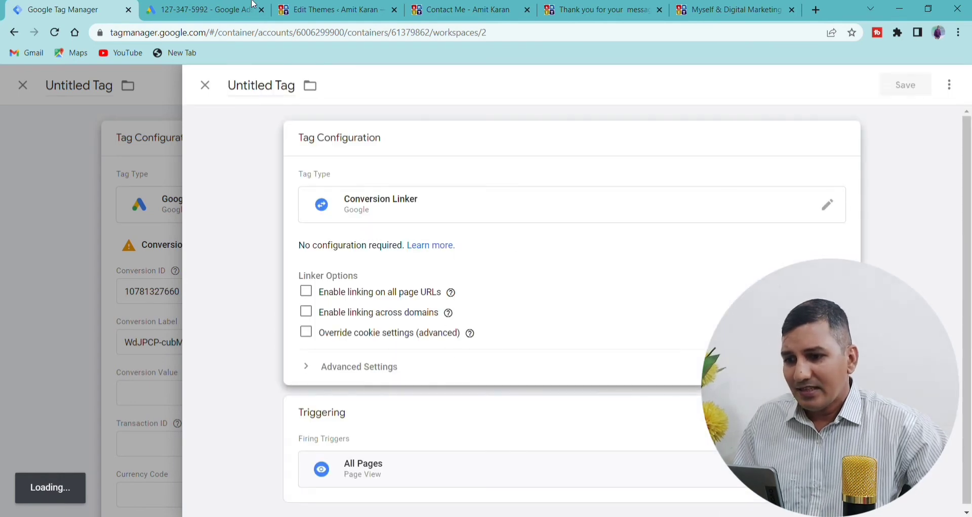
click(306, 291)
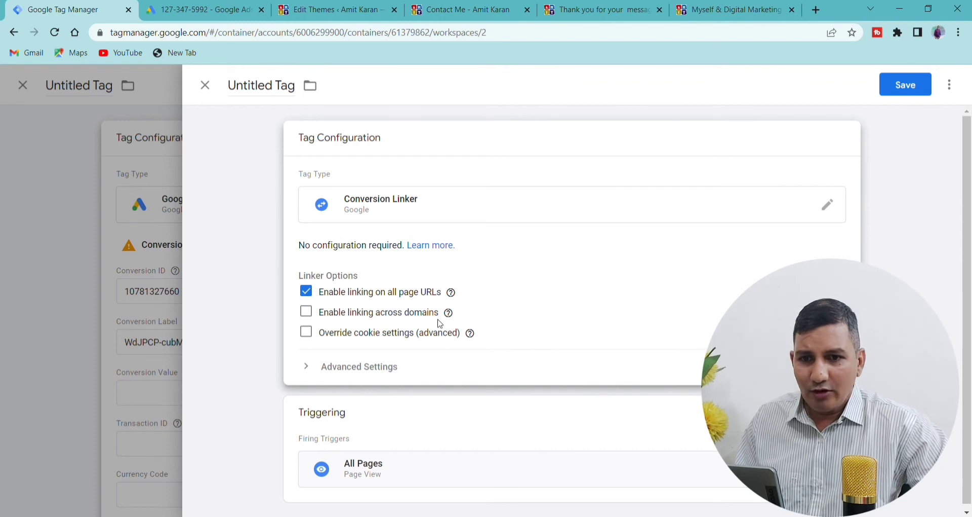
mouse_move(439, 318)
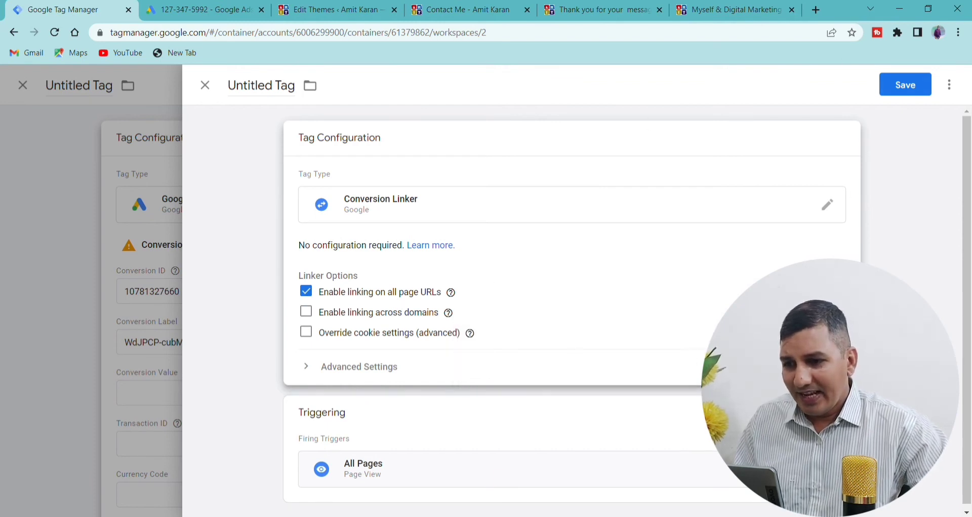
click(923, 87)
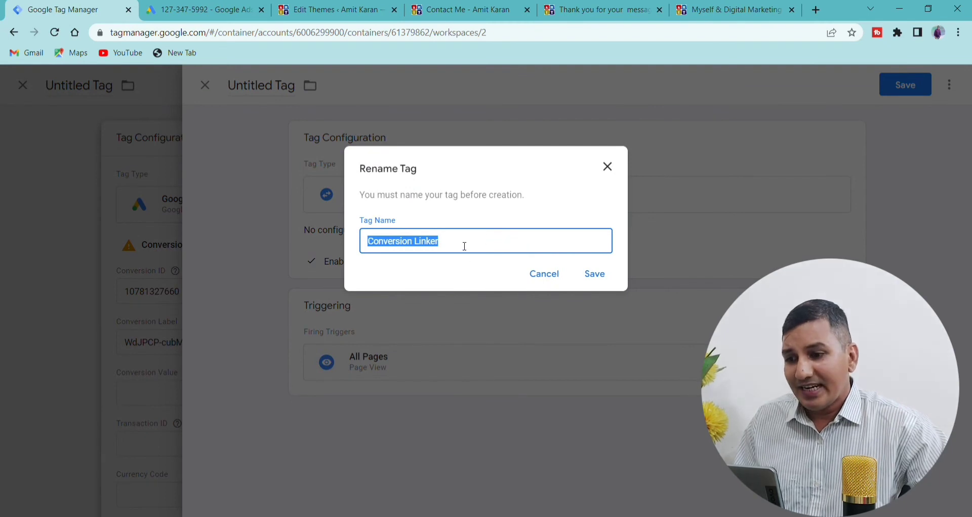
click(464, 246)
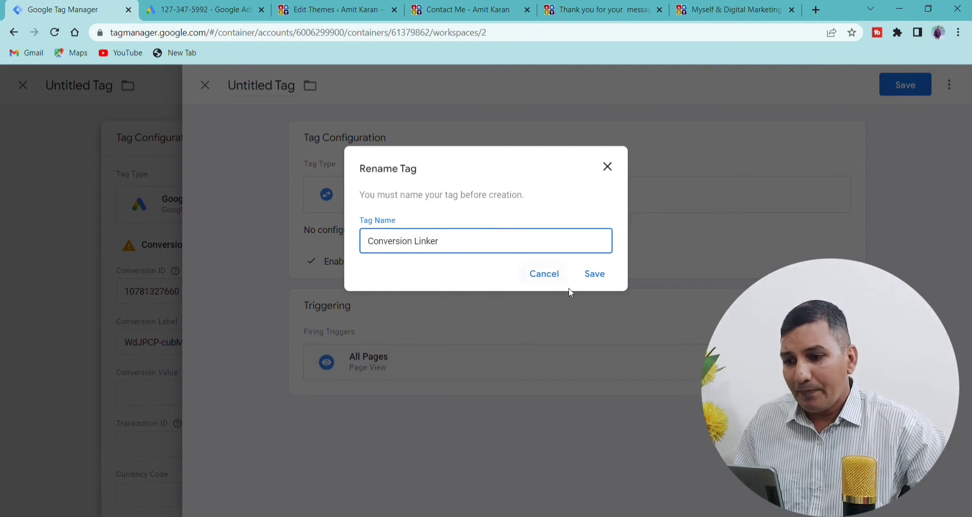
click(596, 274)
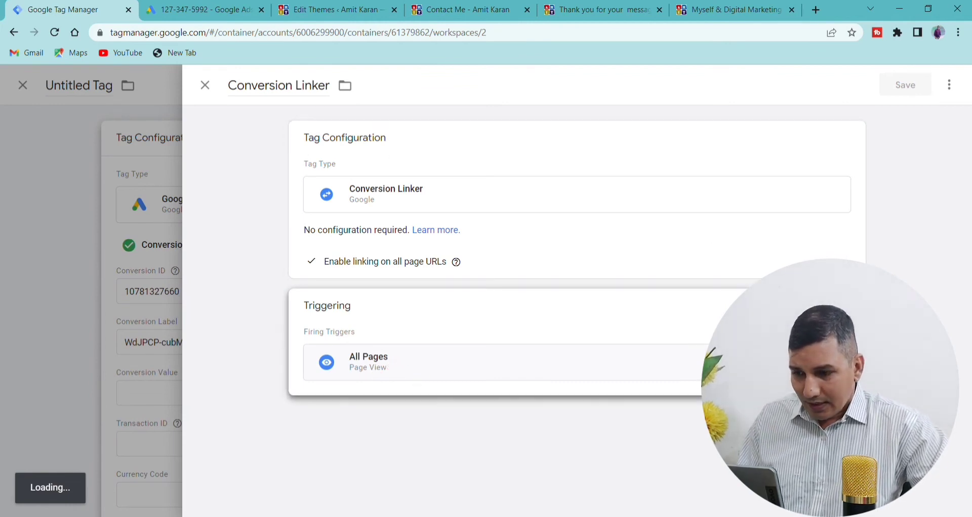
click(205, 87)
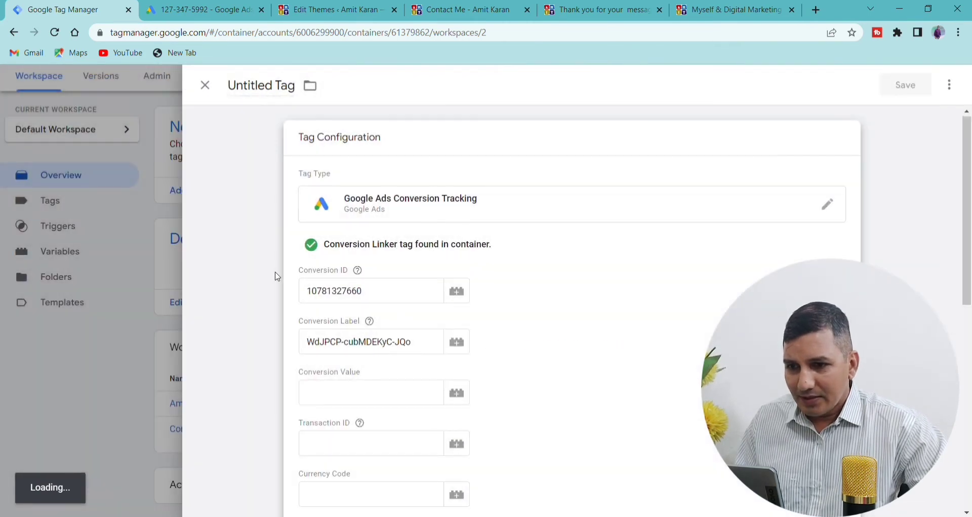
Keep the unsaved conversion tracking tag open and set its firing trigger to All Pages
scroll(278, 277, down, 6)
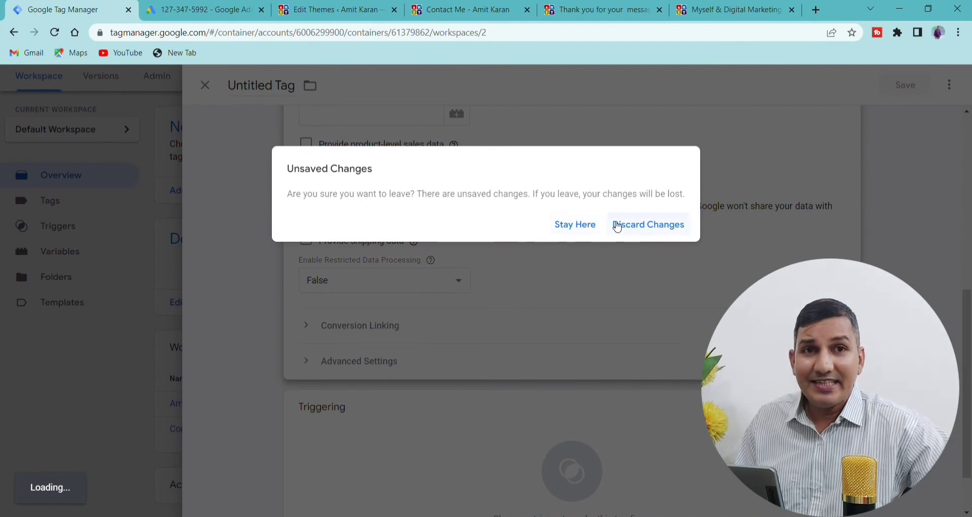
click(579, 225)
scroll(547, 304, down, 1)
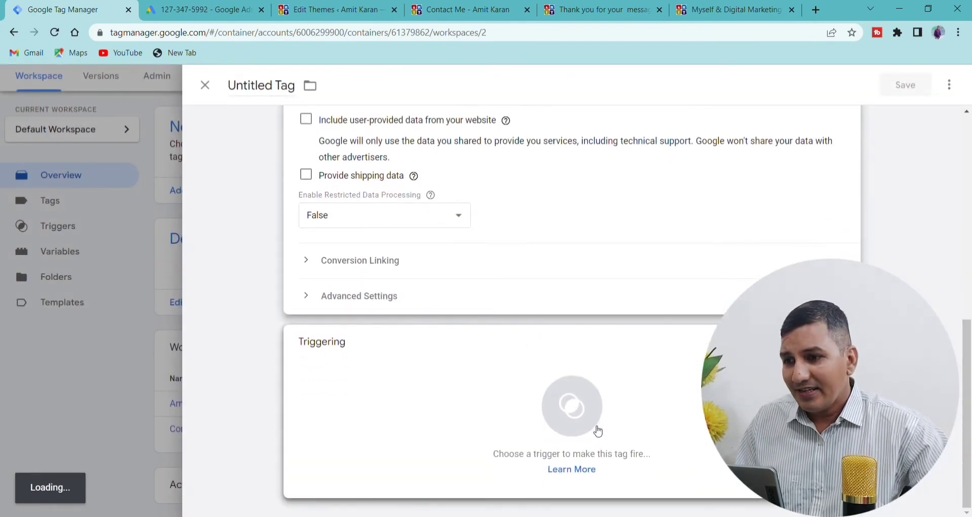
click(572, 411)
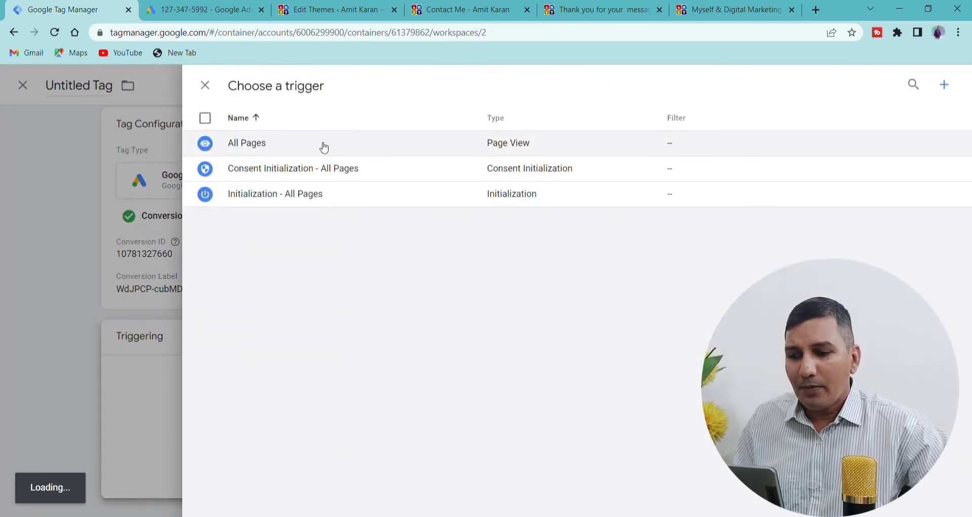
click(491, 147)
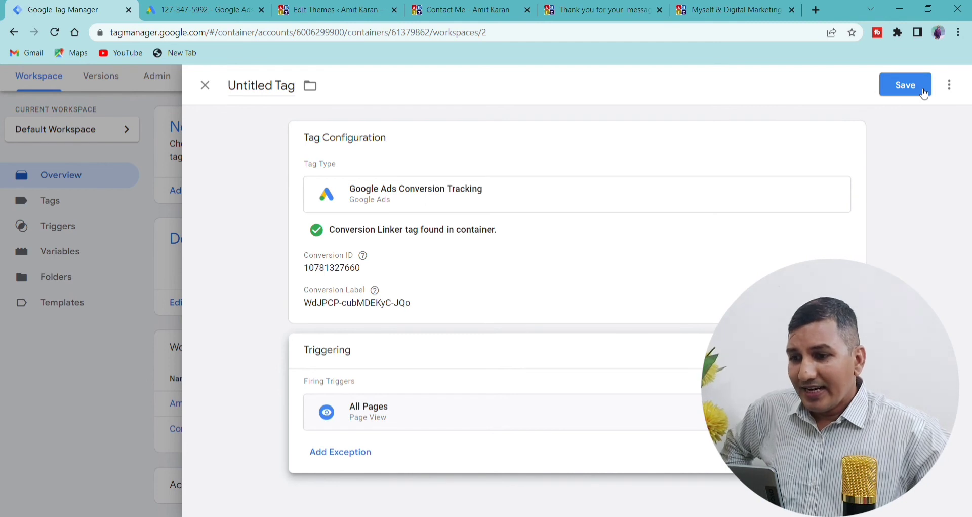
Save the conversion tracking tag under the name Google Ads Conversion Tracking
click(906, 91)
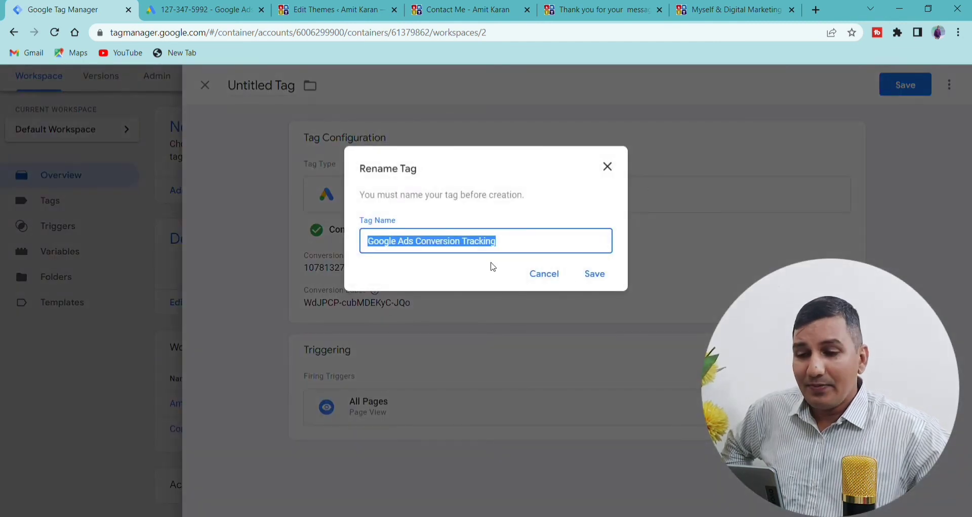
click(519, 253)
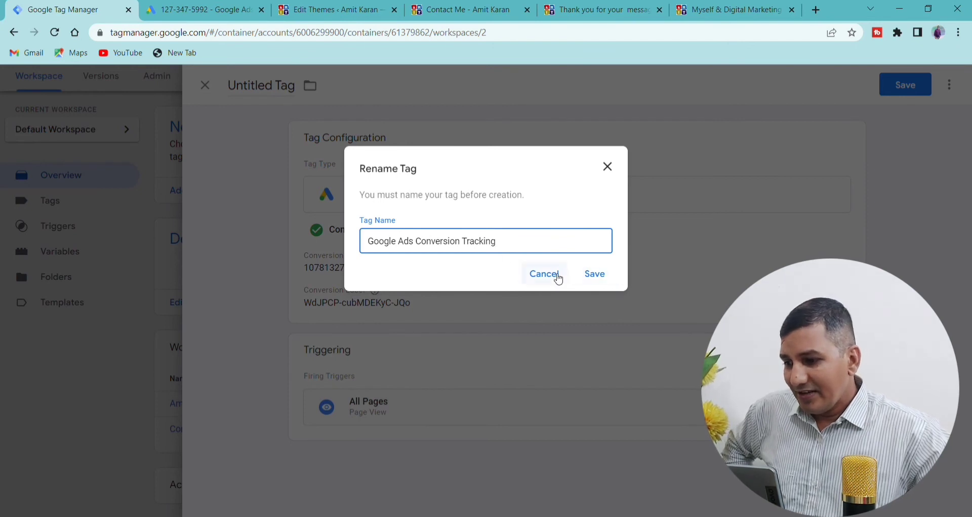
click(594, 274)
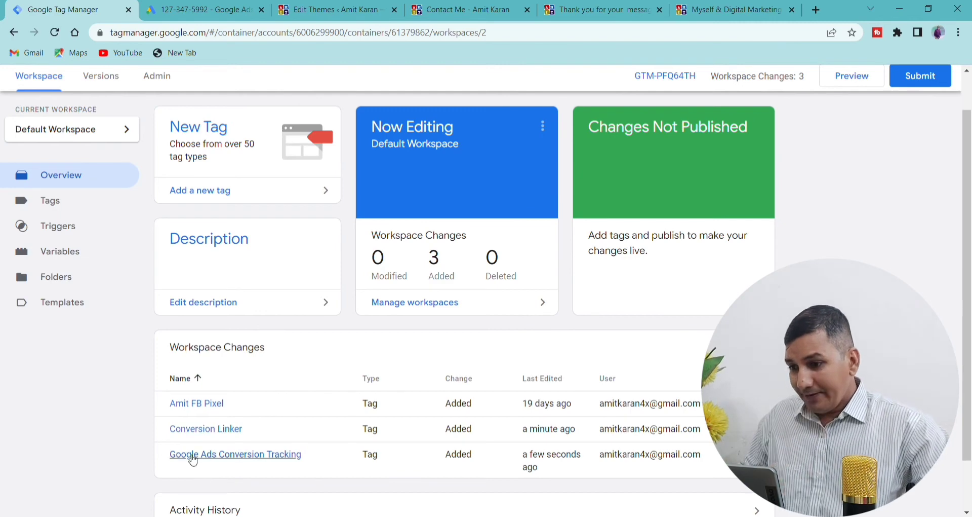
Finish the new conversion action setup in Google Ads and return to the Google Tag Manager workspace
click(219, 8)
scroll(274, 379, down, 1)
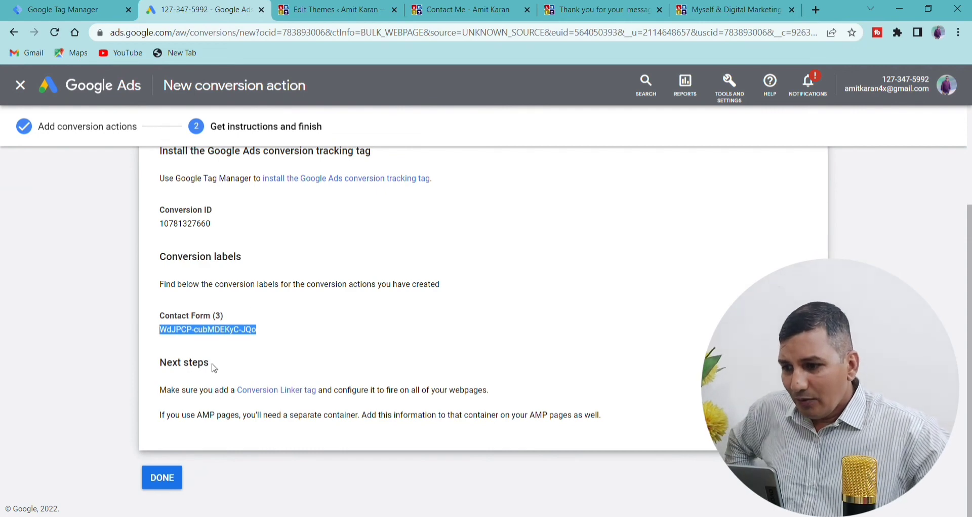
click(167, 478)
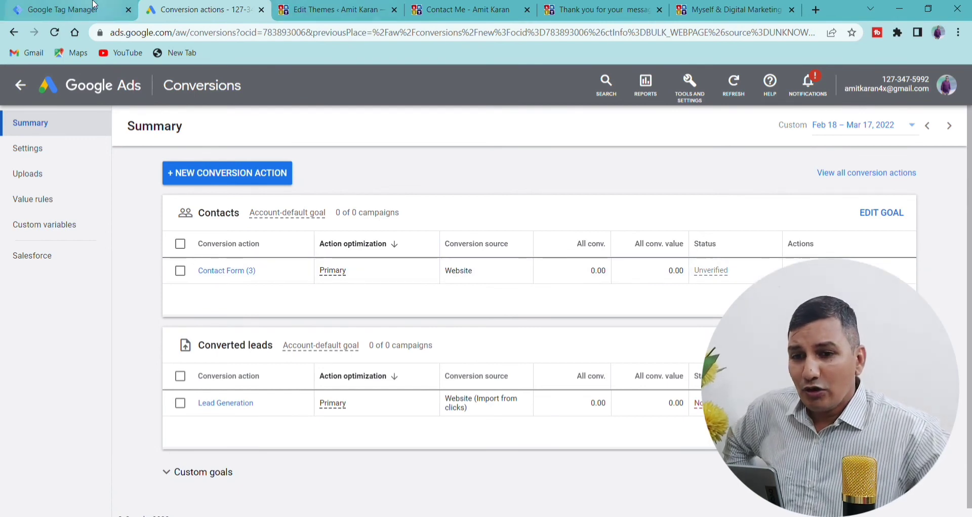
click(70, 9)
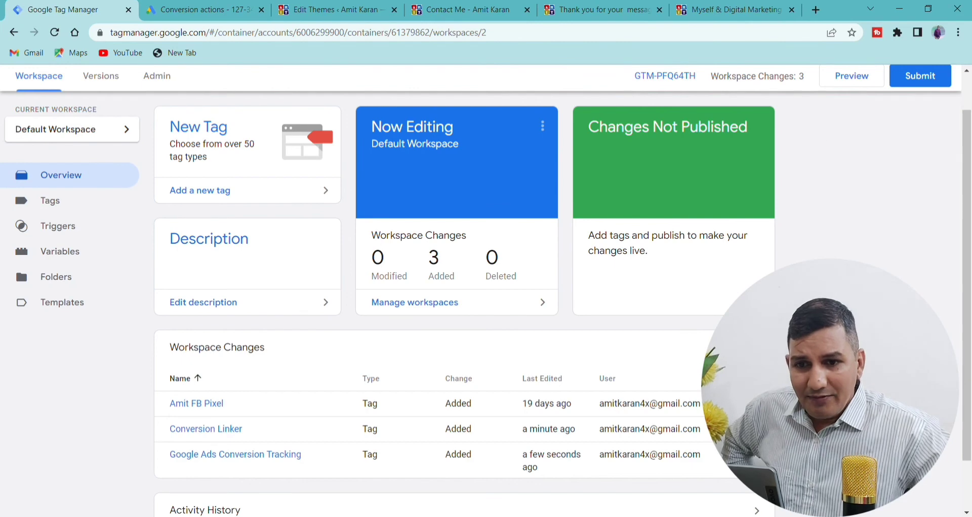
Try to launch preview mode for the unpublished changes in the Default Workspace
scroll(805, 127, up, 1)
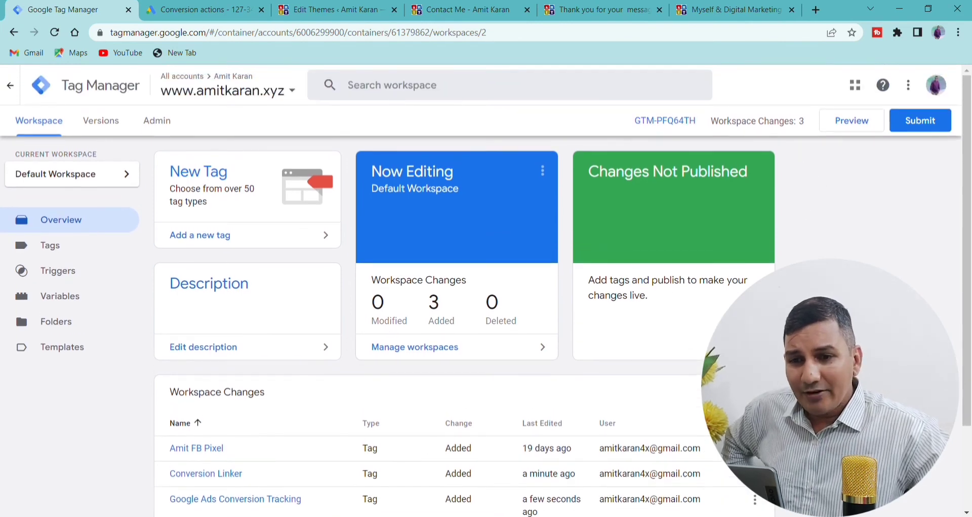
scroll(551, 377, down, 1)
scroll(820, 228, up, 1)
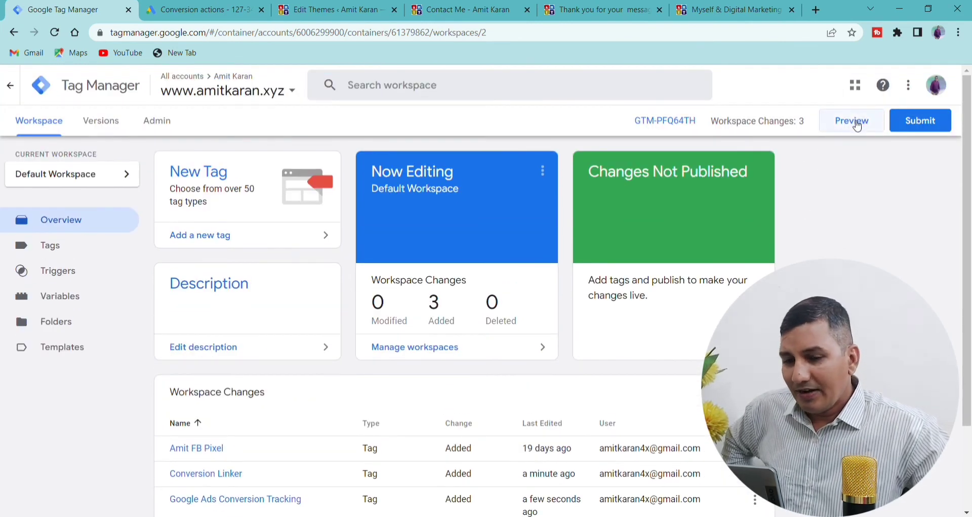
click(857, 126)
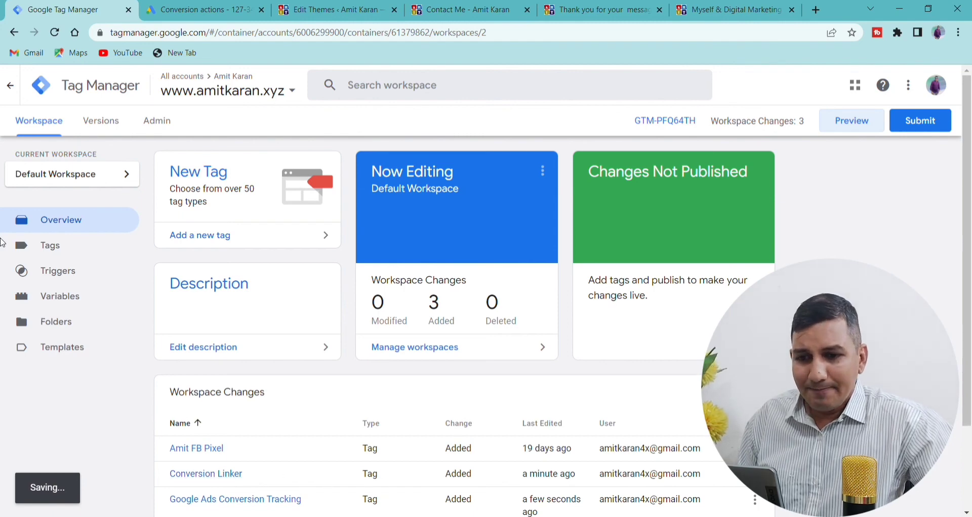
Check the tracking status of the Contact Form (3) conversion action in Google Ads and return to the Google Tag Manager workspace
click(201, 10)
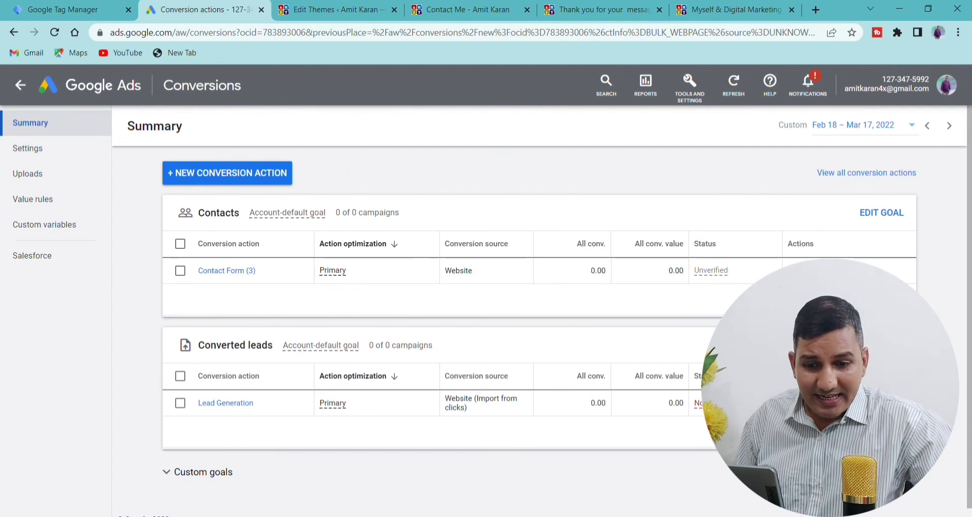
mouse_move(719, 271)
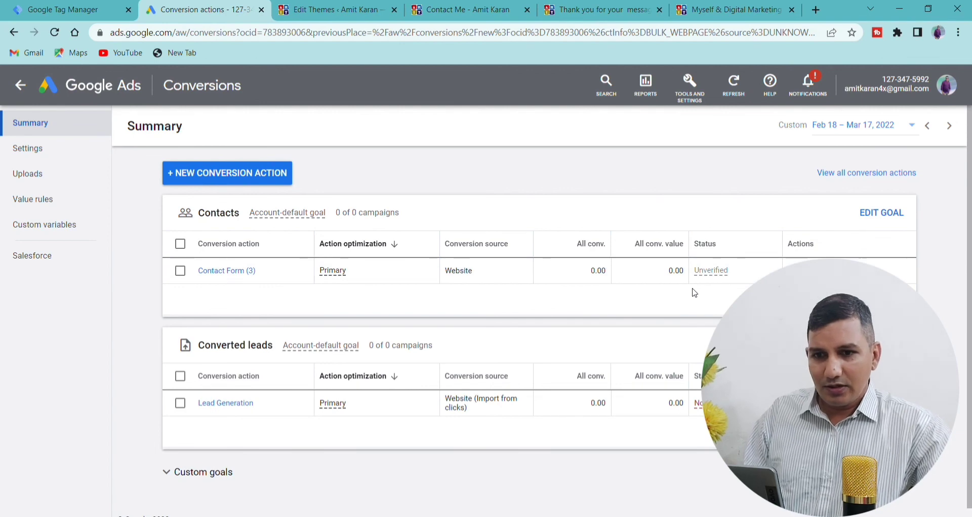
click(76, 10)
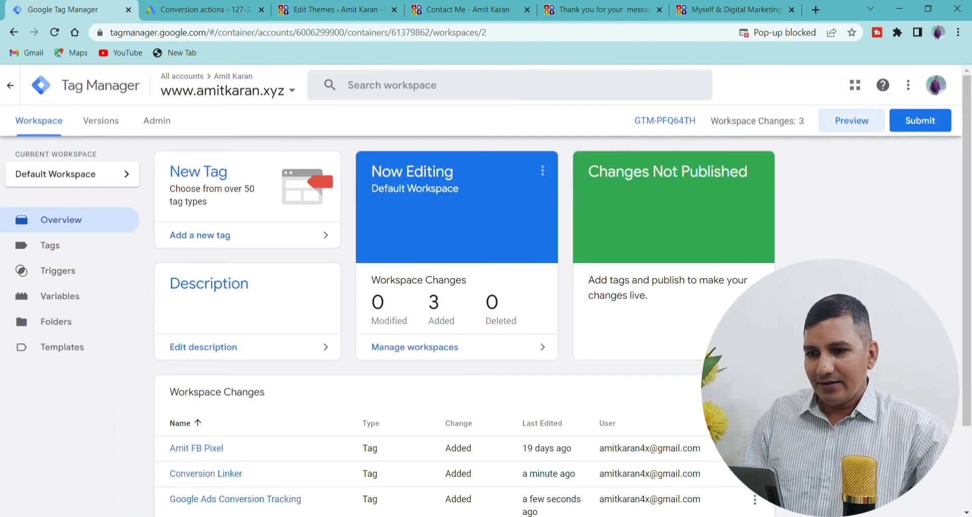
click(853, 125)
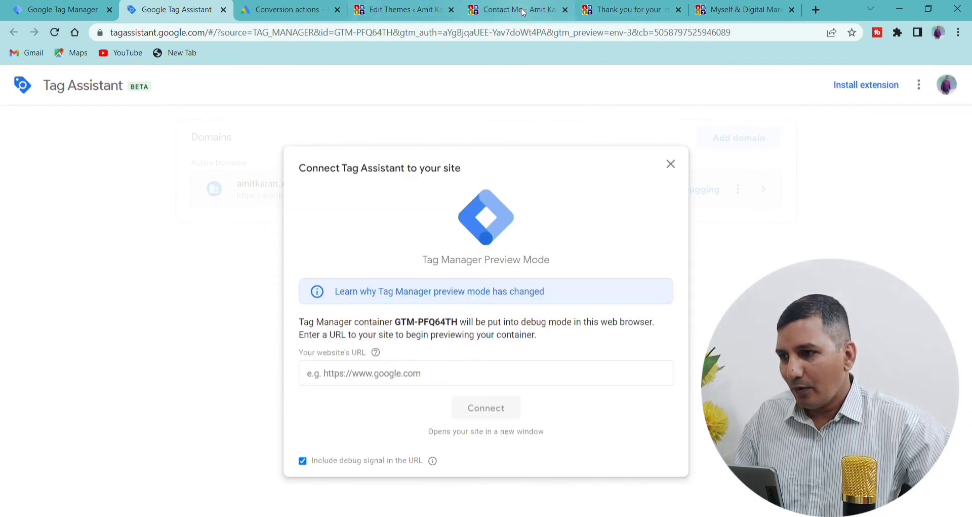
click(630, 10)
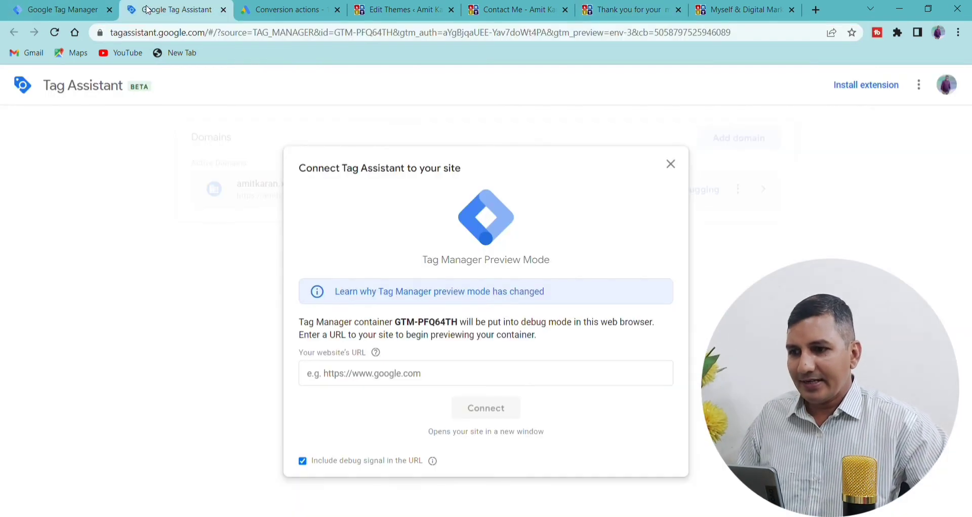
click(175, 10)
click(434, 375)
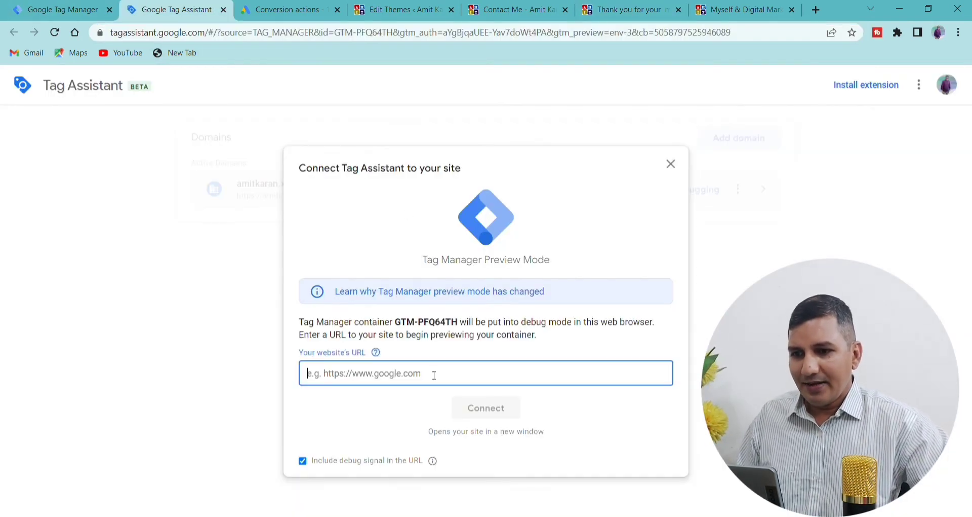
text(https://amitkaran.xyz/thank-you/)
click(467, 407)
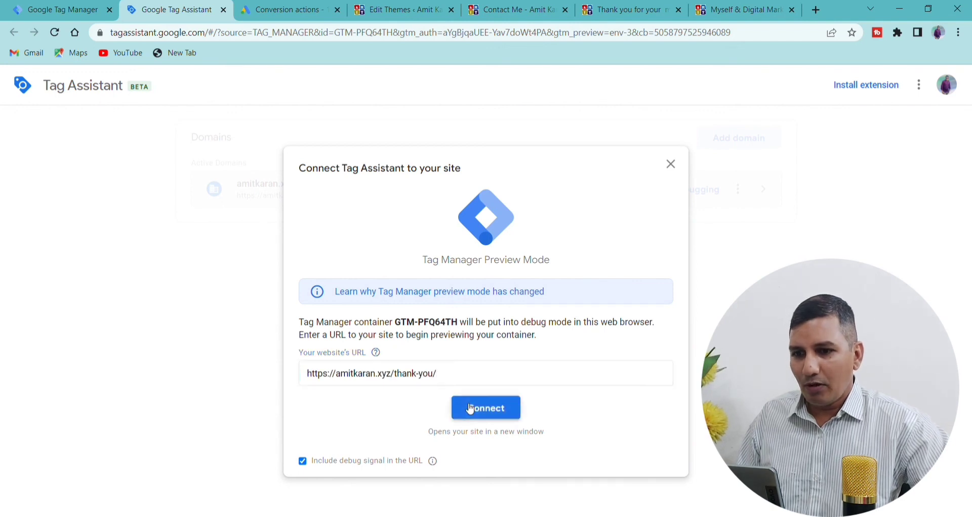